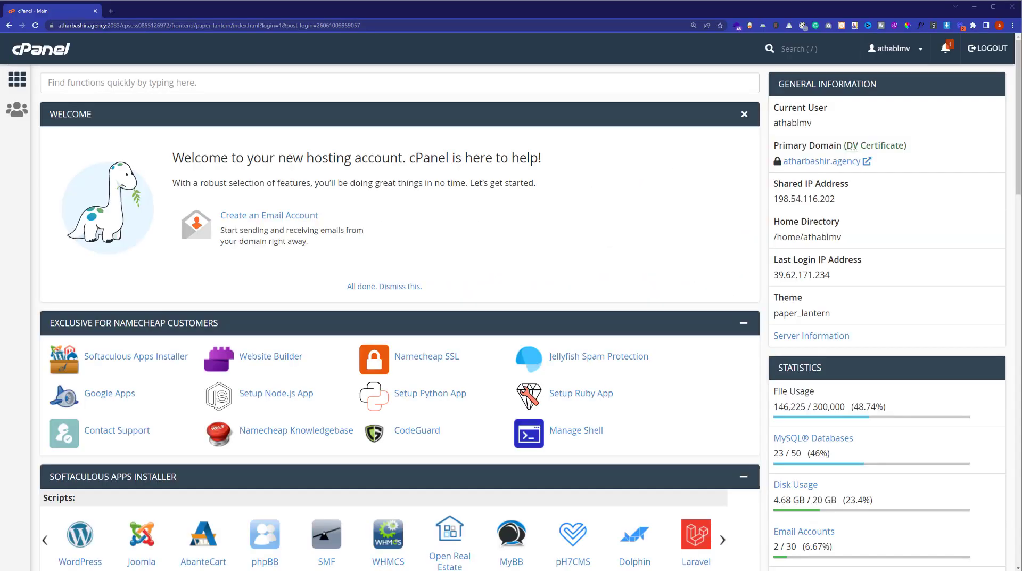
Scroll to cPanel's EMAIL section and open Email Accounts, which lists three accounts.
{"action": "scroll", "coordinate": [814, 411], "scroll_direction": "down", "scroll_amount": 5}
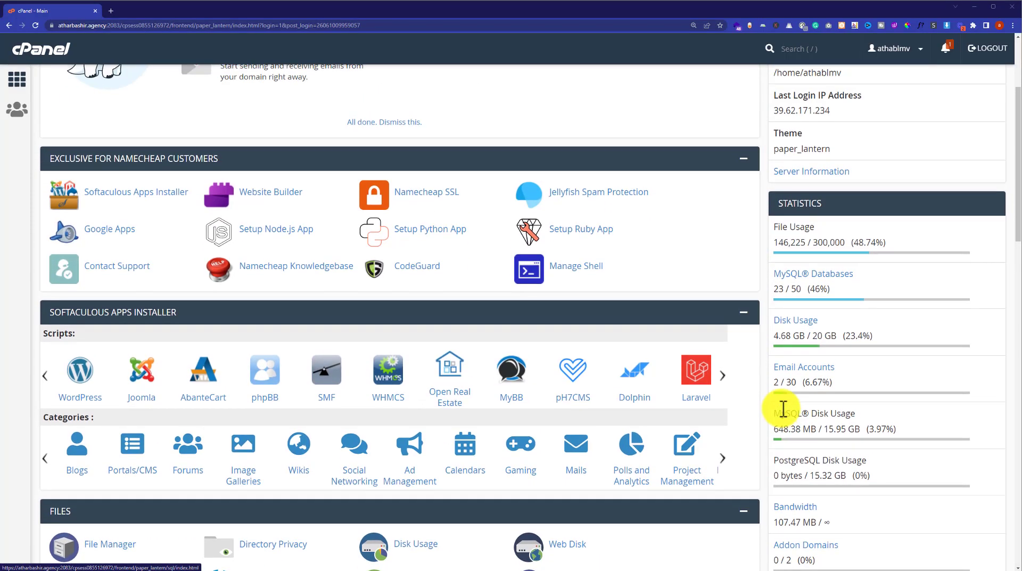
{"action": "scroll", "coordinate": [702, 389], "scroll_direction": "down", "scroll_amount": 4}
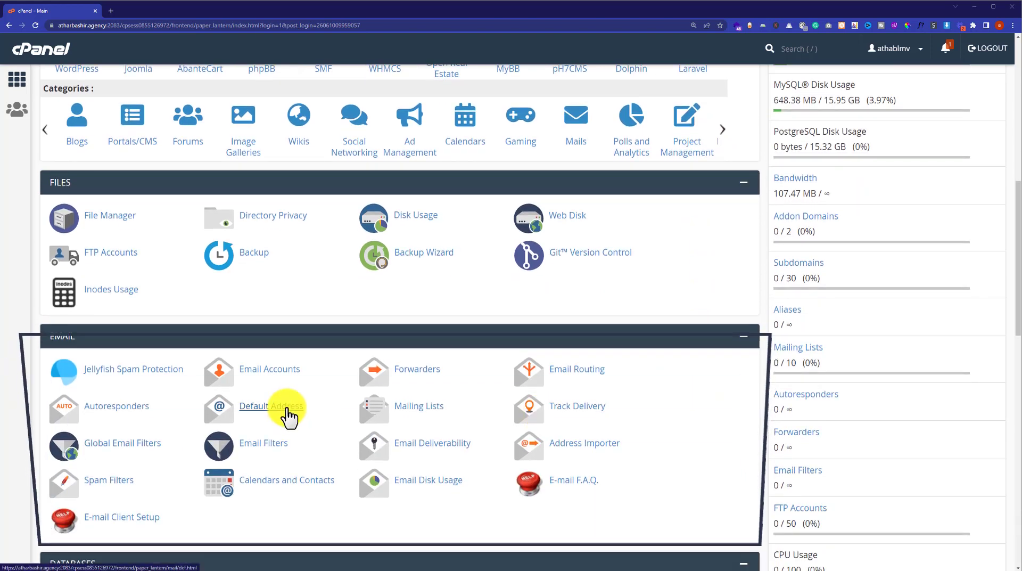
{"action": "left_click", "coordinate": [269, 372]}
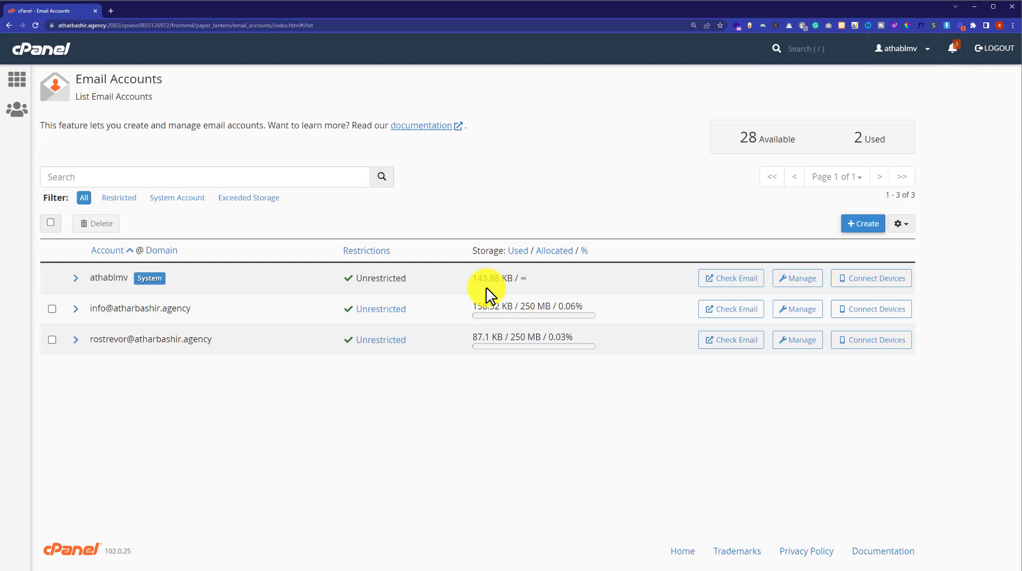
Select the info address and review its Connect Devices mail client settings (ports 993, 995, 465).
{"action": "left_click", "coordinate": [101, 309]}
{"action": "left_click_drag", "start_coordinate": [202, 309], "coordinate": [90, 308]}
{"action": "left_click", "coordinate": [169, 377]}
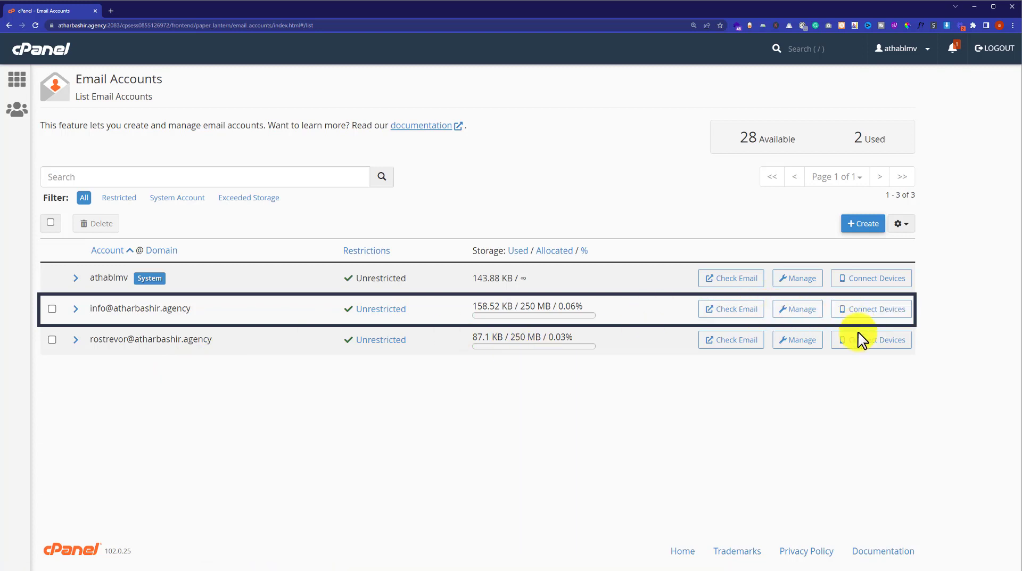
{"action": "left_click", "coordinate": [871, 313]}
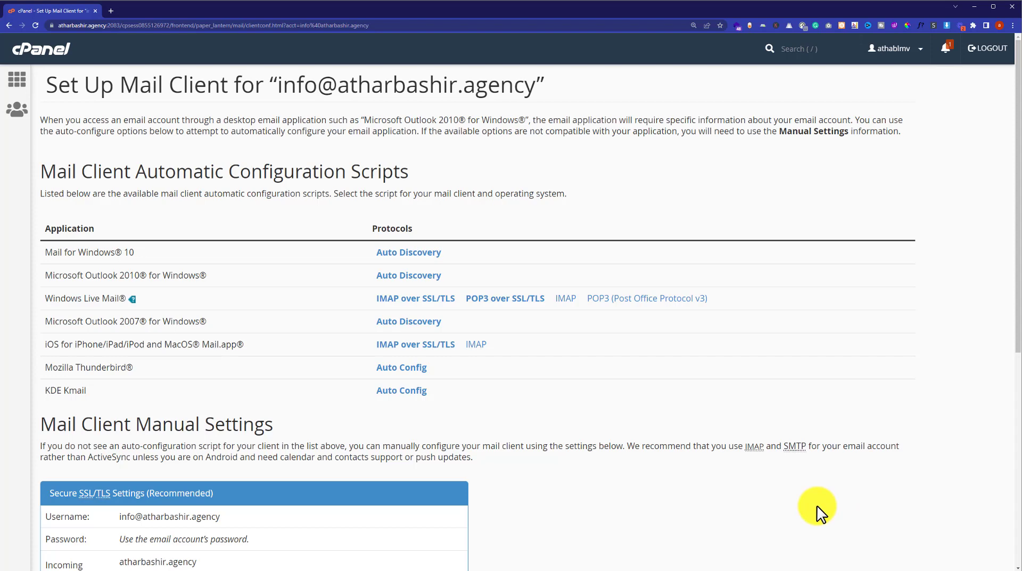
{"action": "scroll", "coordinate": [724, 476], "scroll_direction": "down", "scroll_amount": 8}
{"action": "scroll", "coordinate": [724, 479], "scroll_direction": "up", "scroll_amount": 5}
{"action": "scroll", "coordinate": [722, 479], "scroll_direction": "up", "scroll_amount": 3}
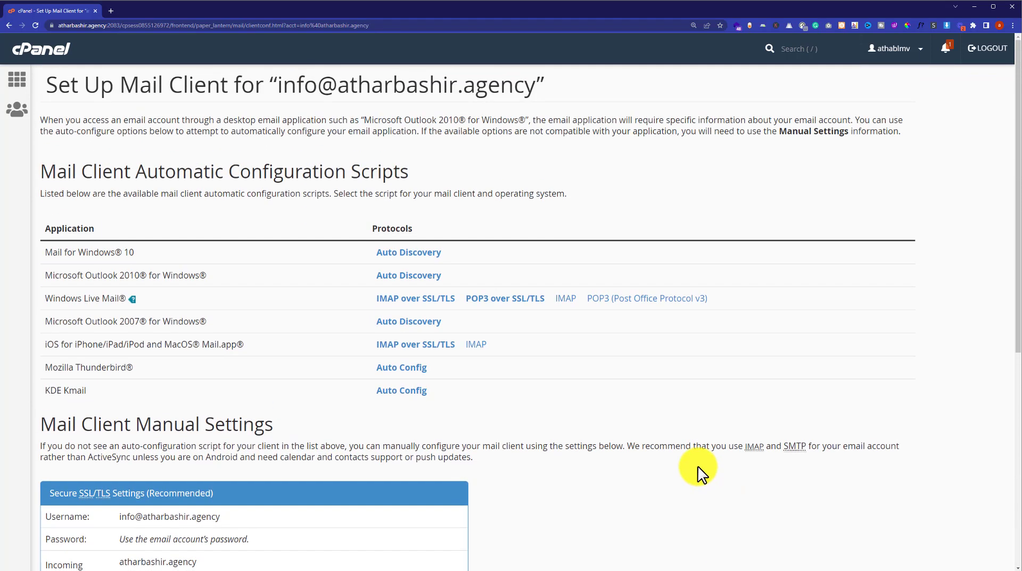
Open Gmail in a new browser tab.
{"action": "left_click", "coordinate": [111, 10]}
{"action": "type", "text": "gmail"}
{"action": "key", "text": "Return"}
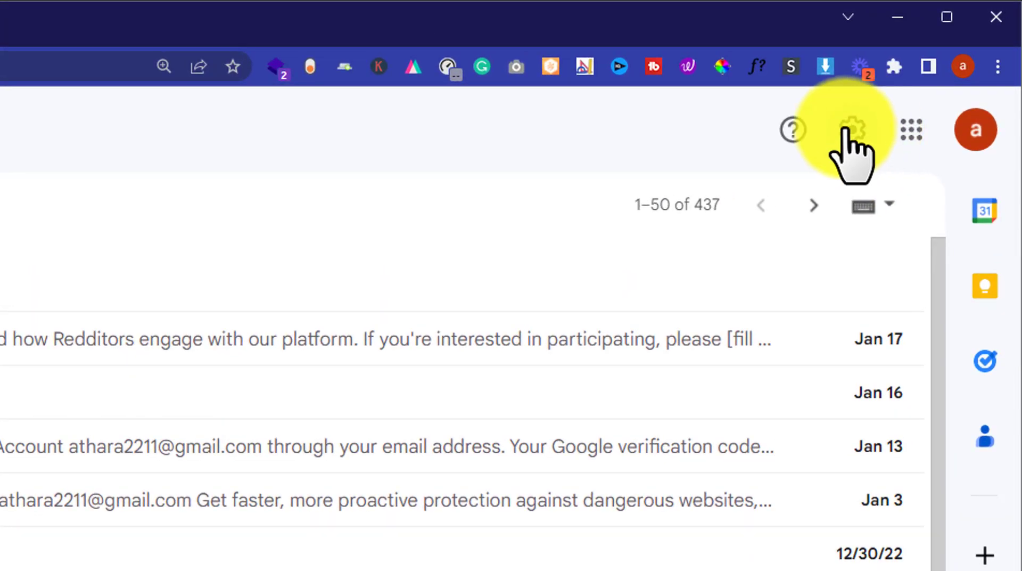
Open Gmail's Accounts and Import settings, start Add a mail account, then return to cPanel.
{"action": "left_click", "coordinate": [849, 127]}
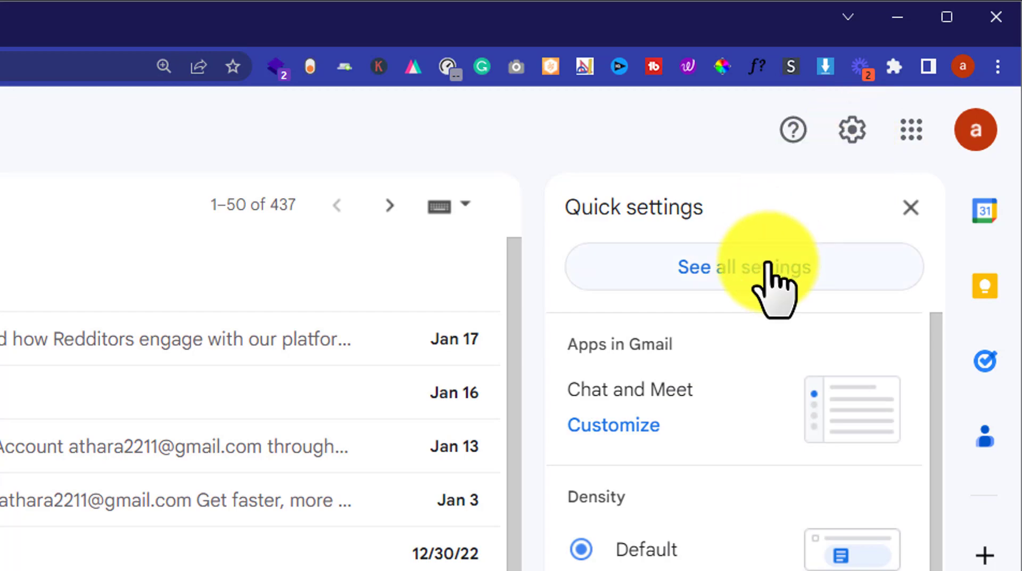
{"action": "left_click", "coordinate": [737, 268]}
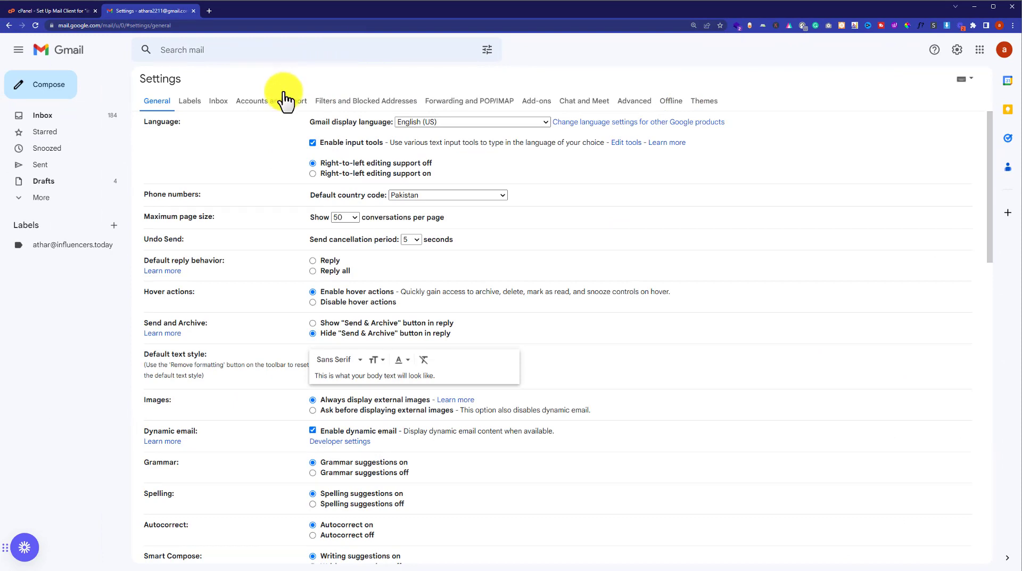
{"action": "left_click", "coordinate": [275, 100]}
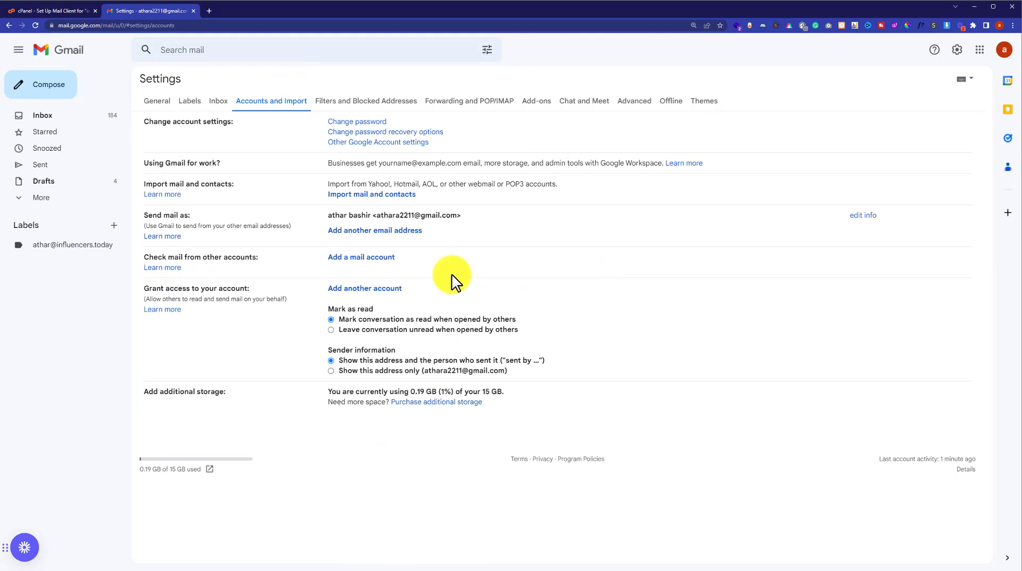
{"action": "left_click", "coordinate": [333, 258]}
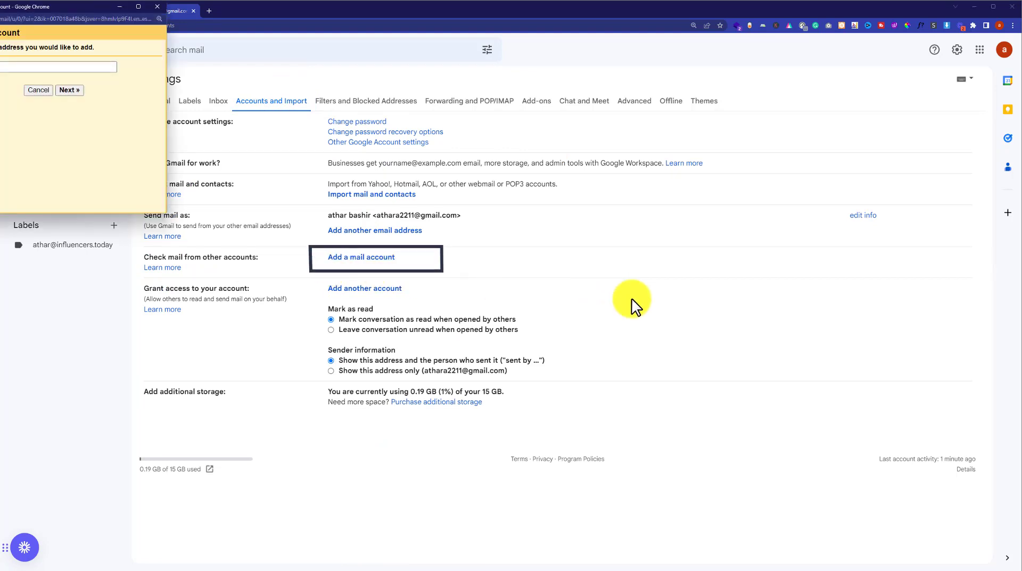
{"action": "left_click", "coordinate": [690, 339]}
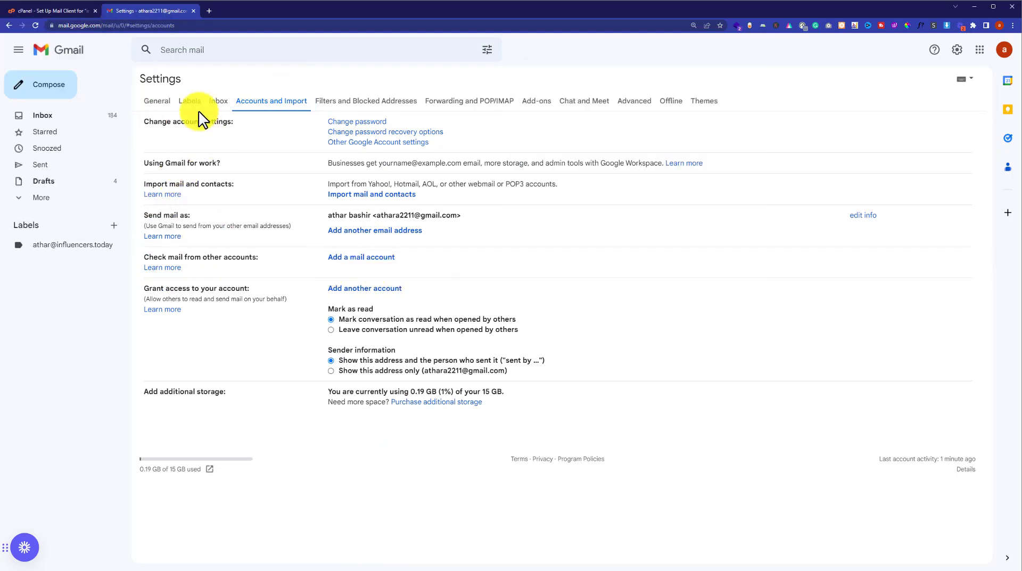
{"action": "left_click", "coordinate": [65, 10]}
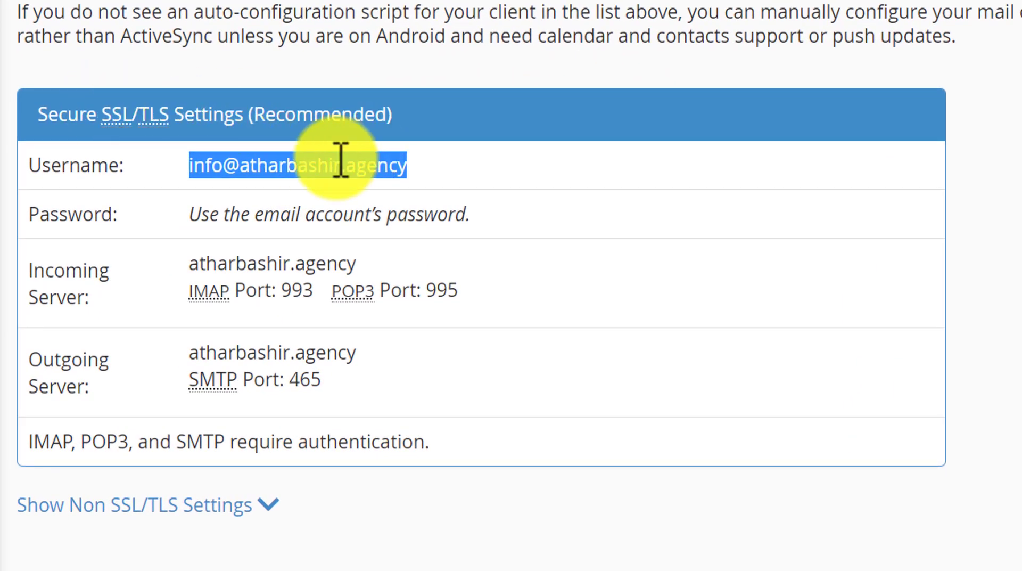
Paste the info username from cPanel as Gmail's new mail account and continue with POP3 import.
{"action": "right_click", "coordinate": [315, 165]}
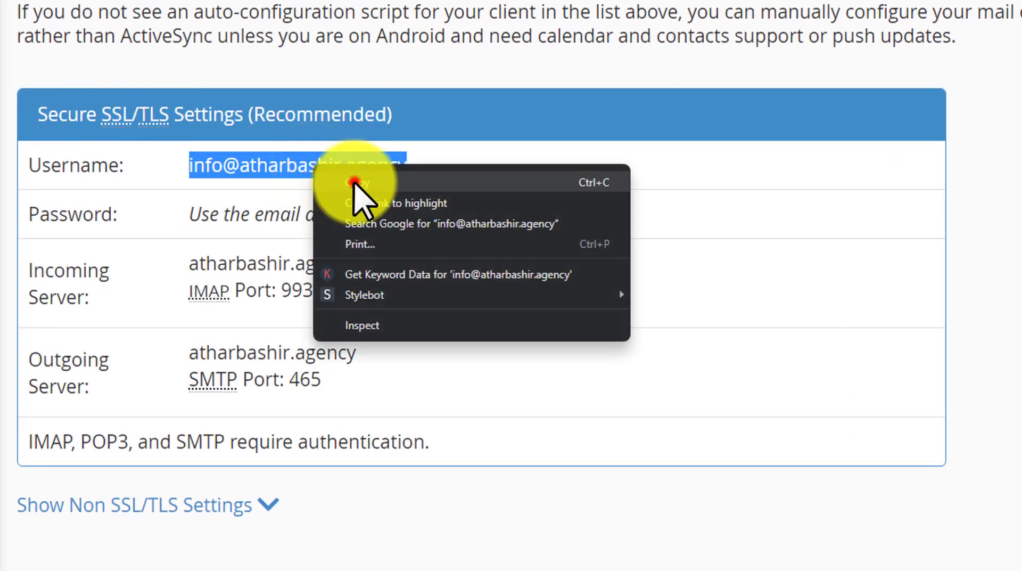
{"action": "left_click", "coordinate": [476, 182]}
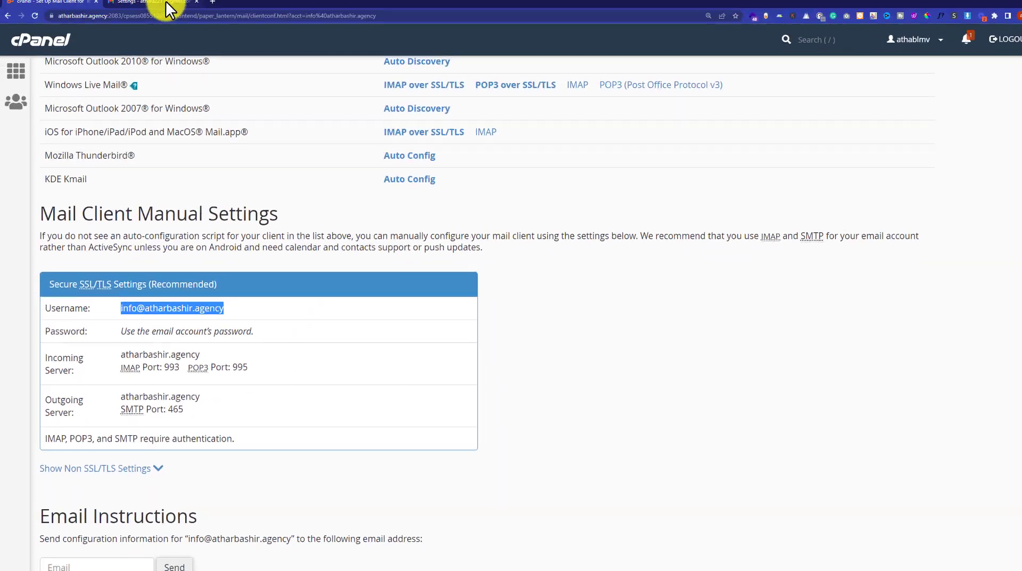
{"action": "left_click", "coordinate": [165, 4]}
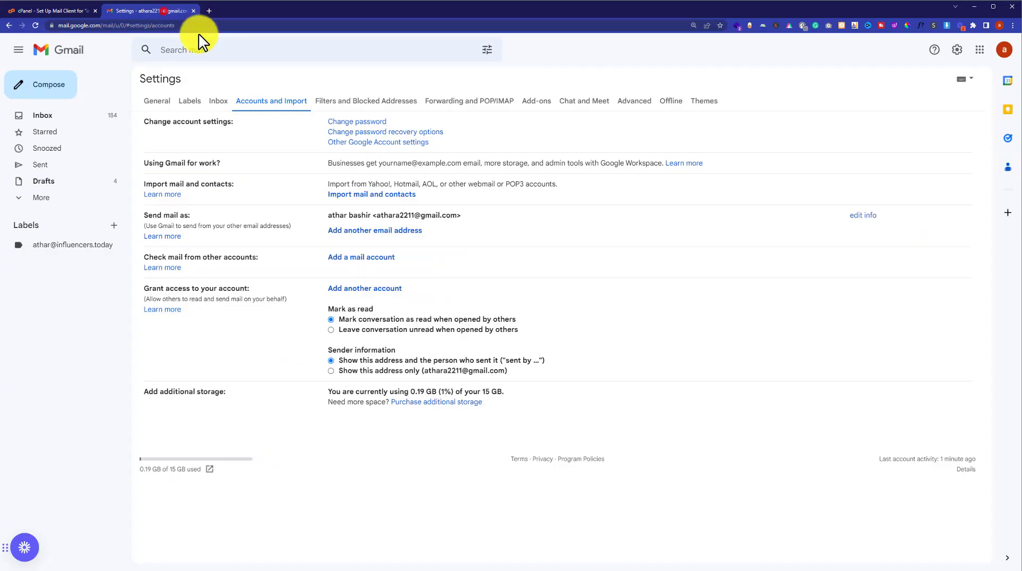
{"action": "left_click", "coordinate": [353, 256]}
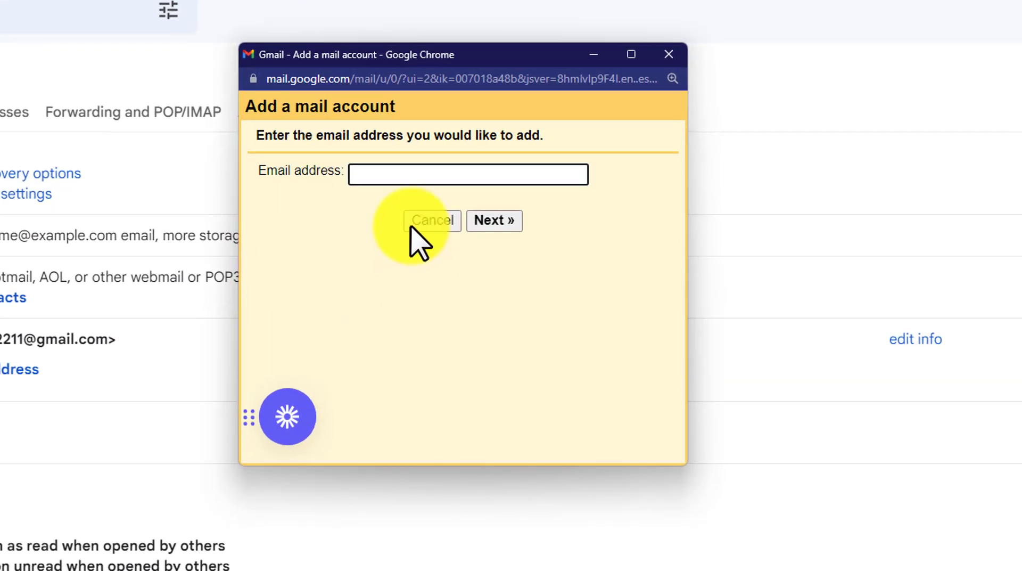
{"action": "right_click", "coordinate": [426, 166]}
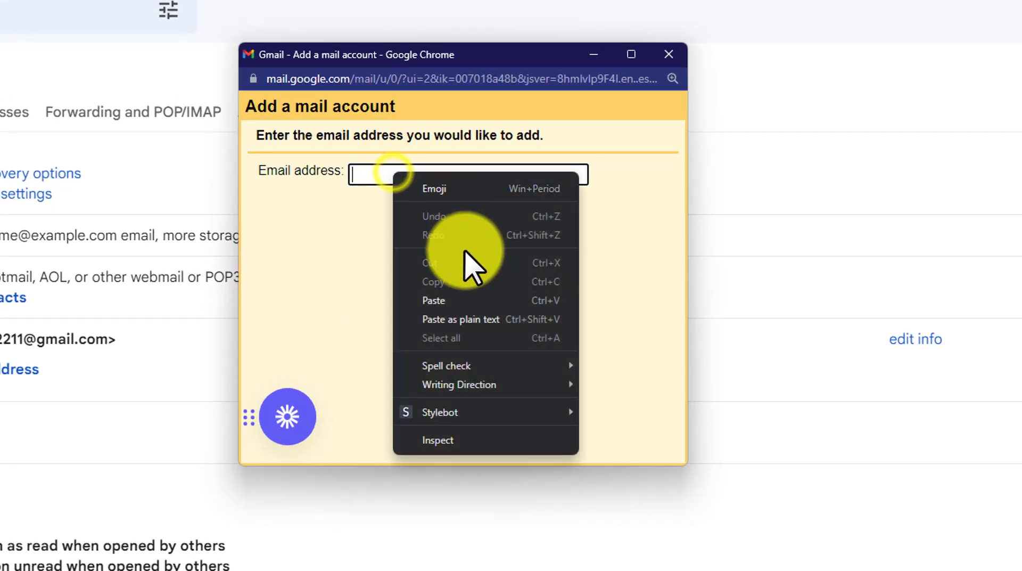
{"action": "left_click", "coordinate": [457, 300]}
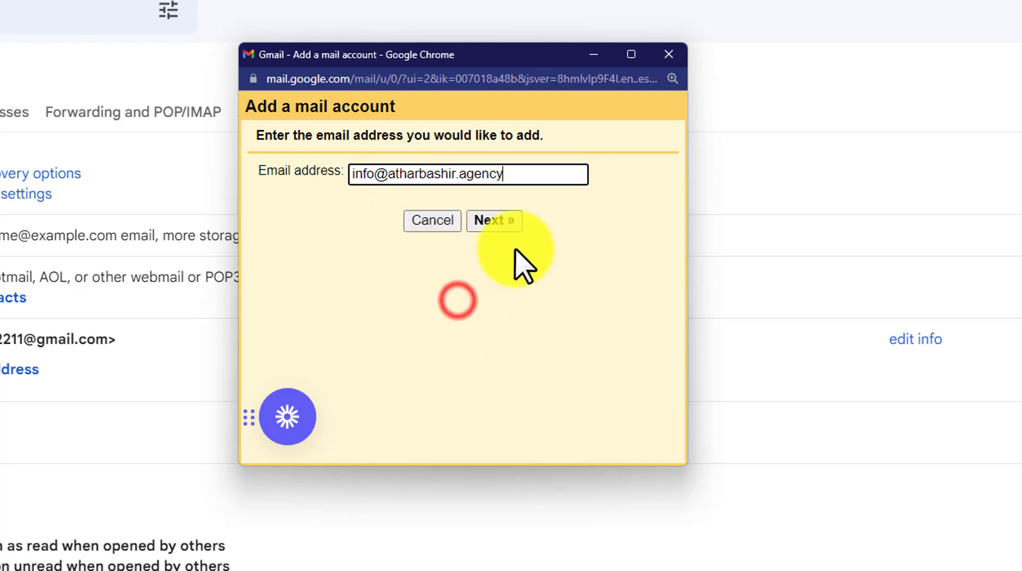
{"action": "left_click", "coordinate": [495, 222]}
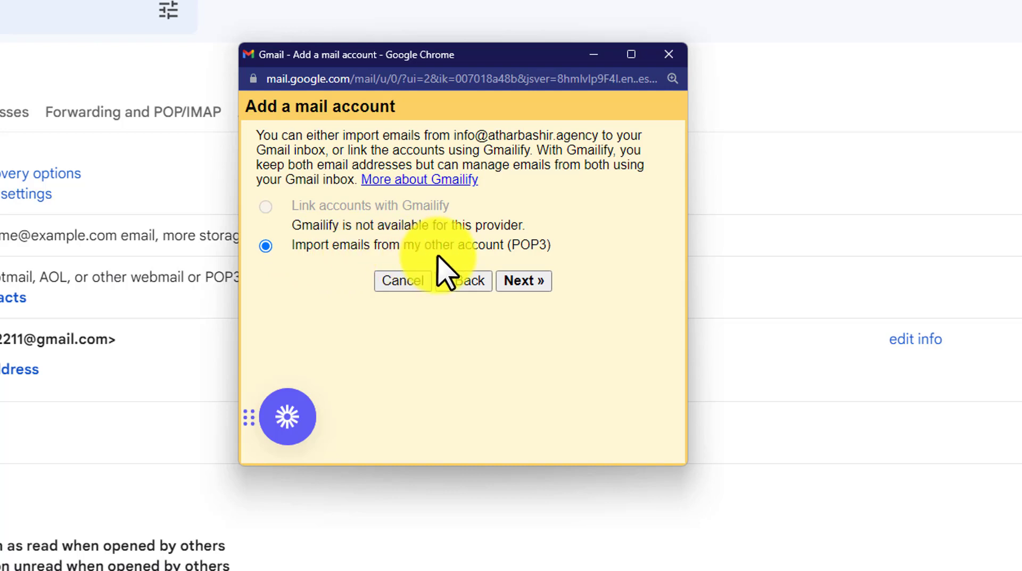
{"action": "left_click", "coordinate": [527, 280]}
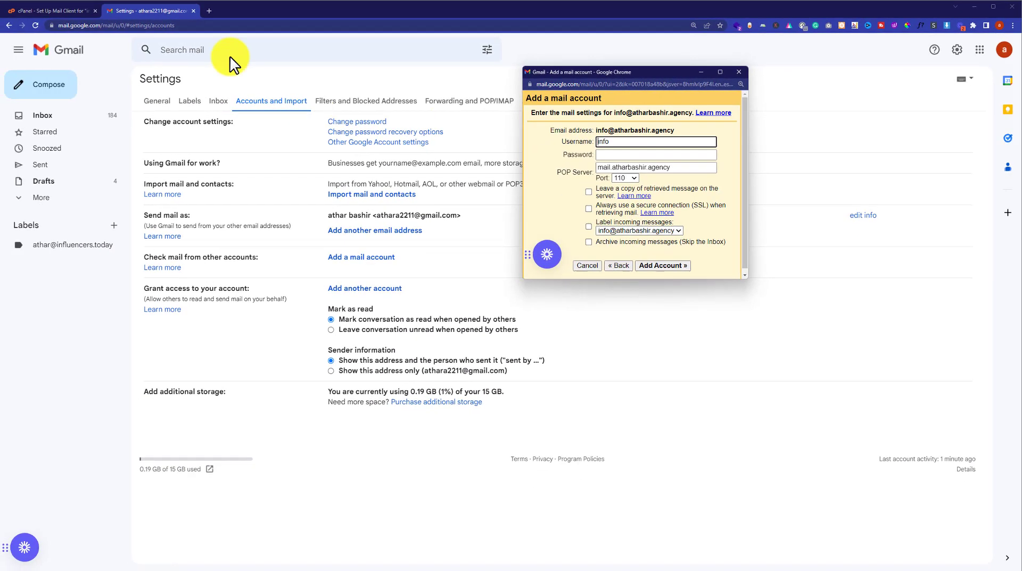
Show Gmail's Add a mail account window beside cPanel's settings listing POP3 port 995.
{"action": "left_click", "coordinate": [50, 11]}
{"action": "scroll", "coordinate": [297, 219], "scroll_direction": "down", "scroll_amount": 3}
{"action": "scroll", "coordinate": [296, 221], "scroll_direction": "up", "scroll_amount": 3}
{"action": "left_click", "coordinate": [311, 237]}
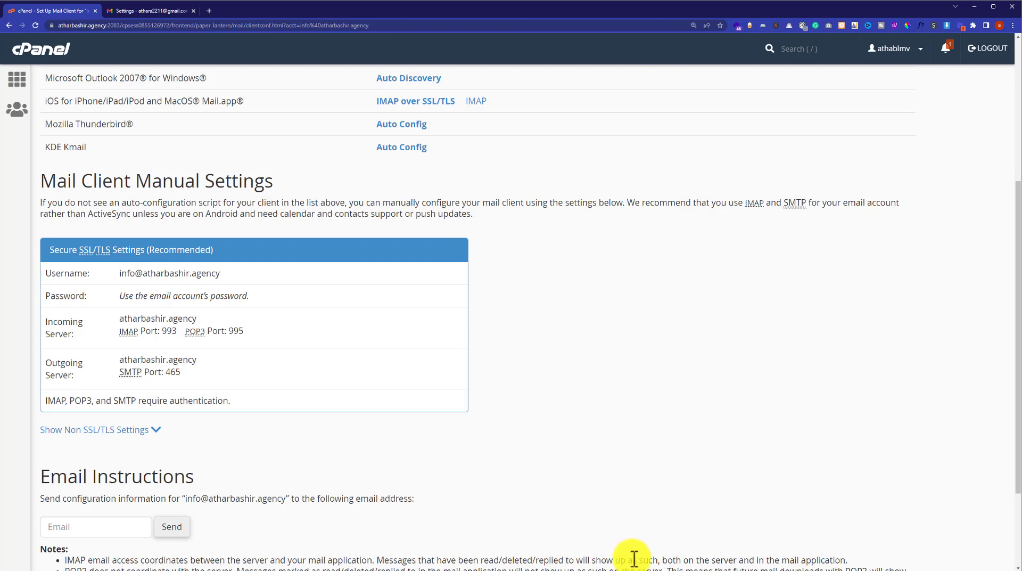
{"action": "mouse_move", "coordinate": [634, 567]}
{"action": "left_click", "coordinate": [650, 544]}
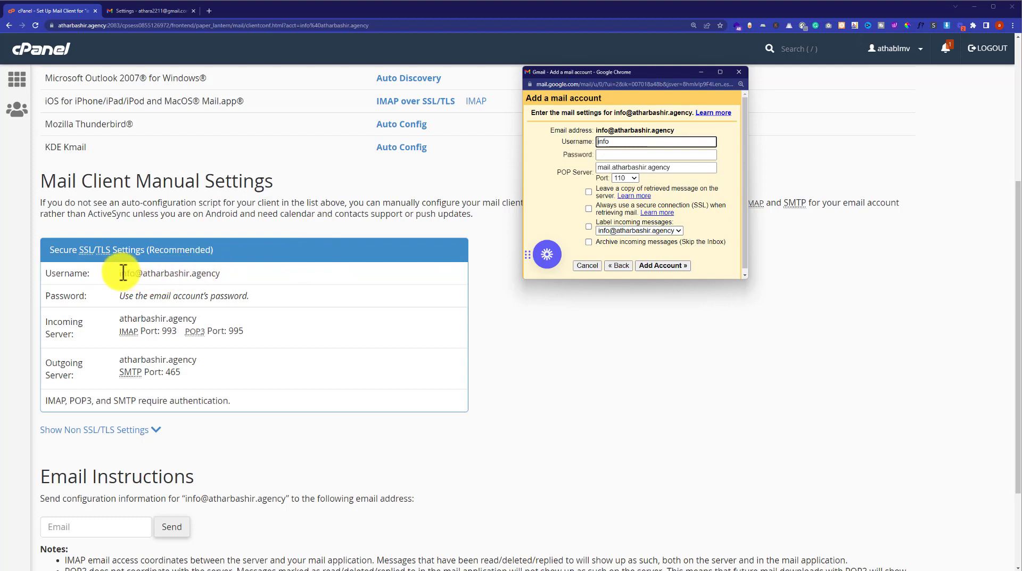
Enter the full info address as Username and fill in the mailbox password.
{"action": "left_click_drag", "start_coordinate": [122, 274], "coordinate": [229, 282]}
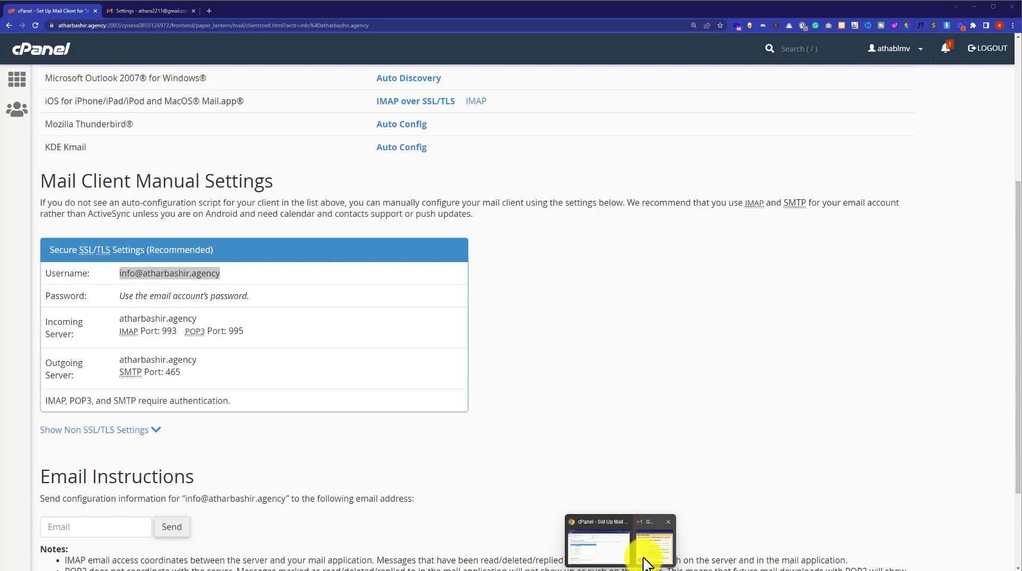
{"action": "left_click", "coordinate": [643, 551]}
{"action": "left_click", "coordinate": [621, 143]}
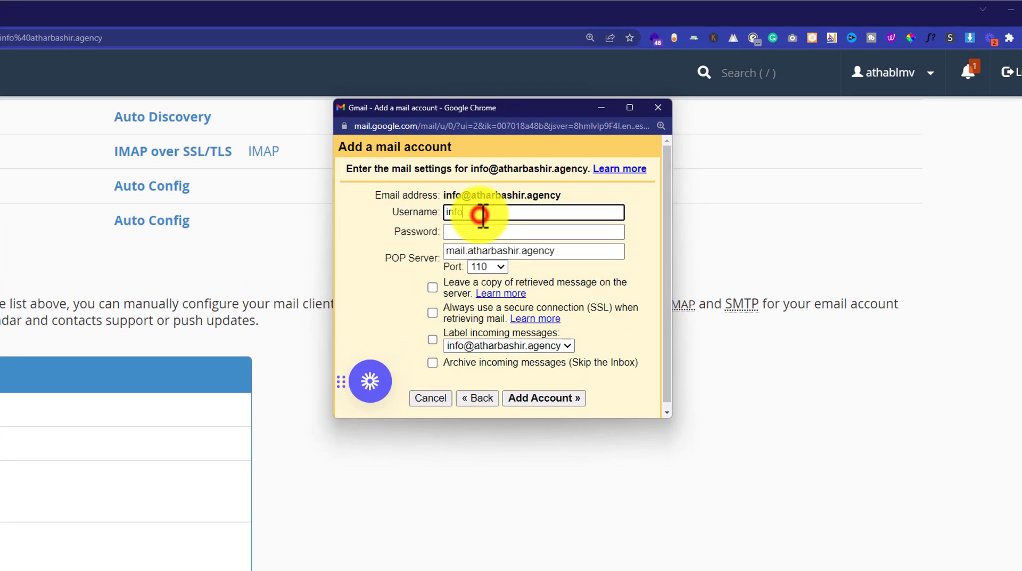
{"action": "key", "text": "ctrl+v"}
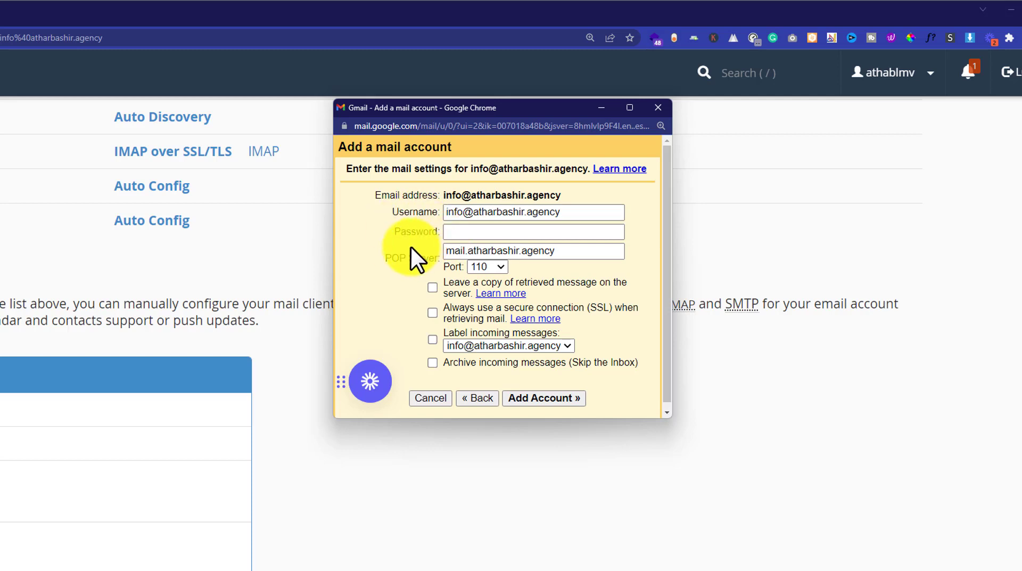
{"action": "left_click", "coordinate": [467, 234]}
{"action": "key", "text": "ctrl+v"}
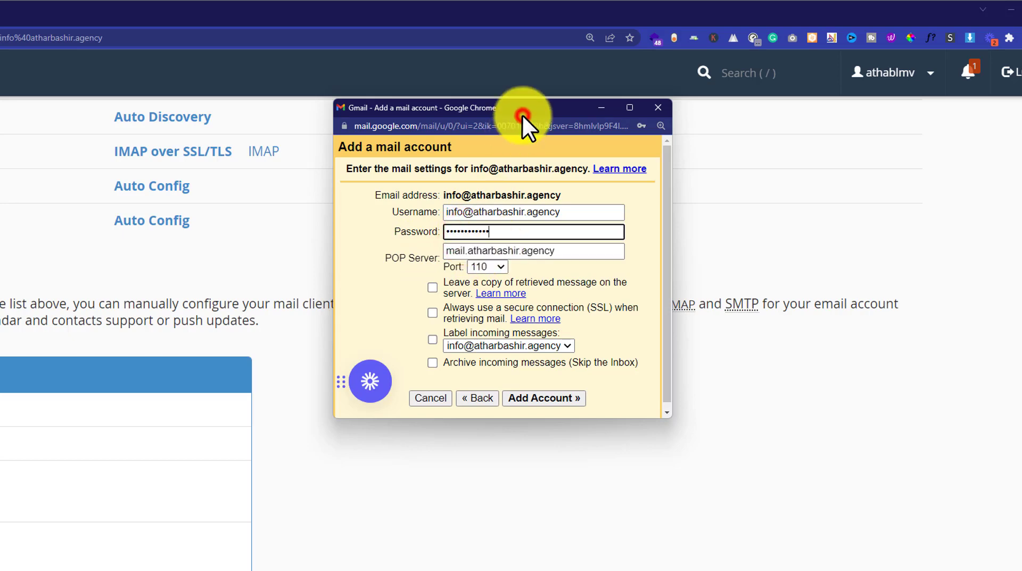
{"action": "left_click_drag", "start_coordinate": [385, 257], "coordinate": [433, 257]}
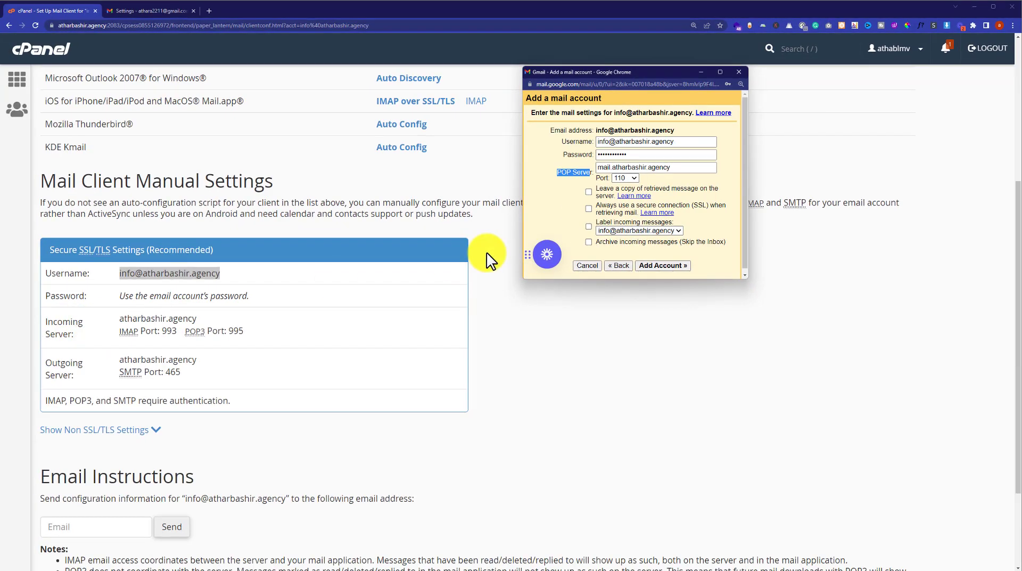
Copy cPanel's incoming server hostname into Gmail's POP Server field.
{"action": "double_click", "coordinate": [169, 319]}
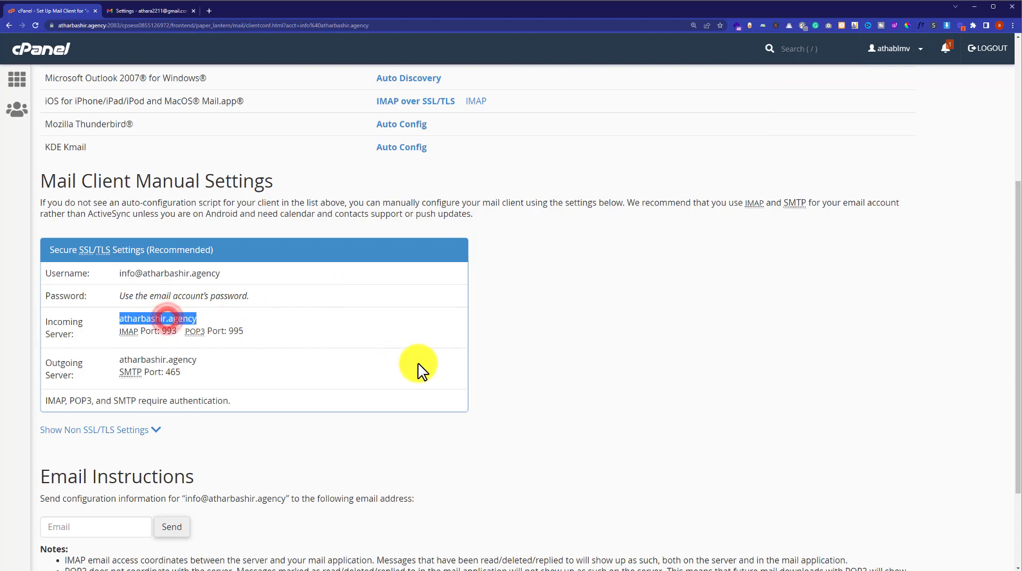
{"action": "left_click", "coordinate": [639, 540]}
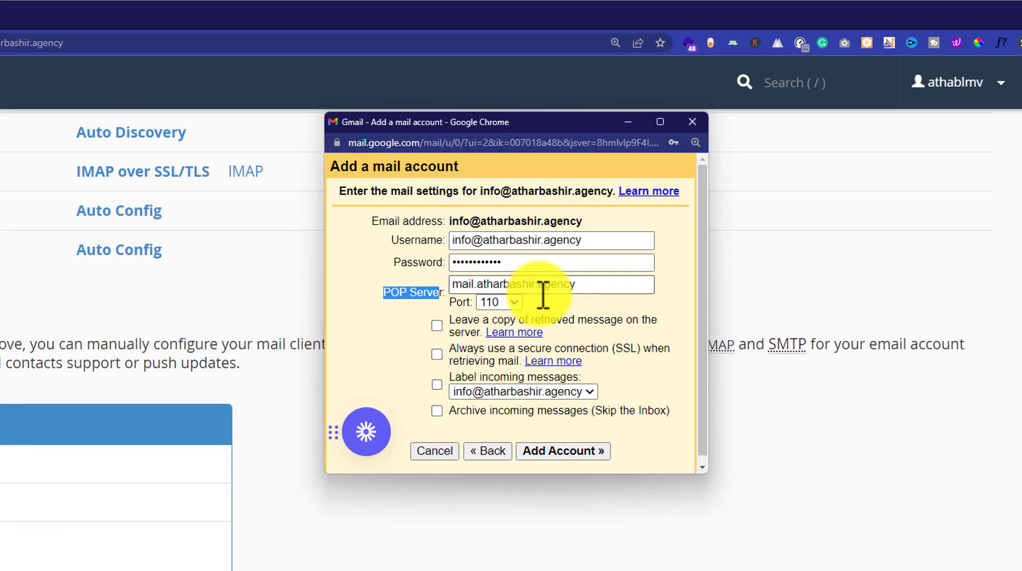
{"action": "left_click", "coordinate": [543, 288]}
{"action": "key", "text": "ctrl+a"}
{"action": "key", "text": "ctrl+v"}
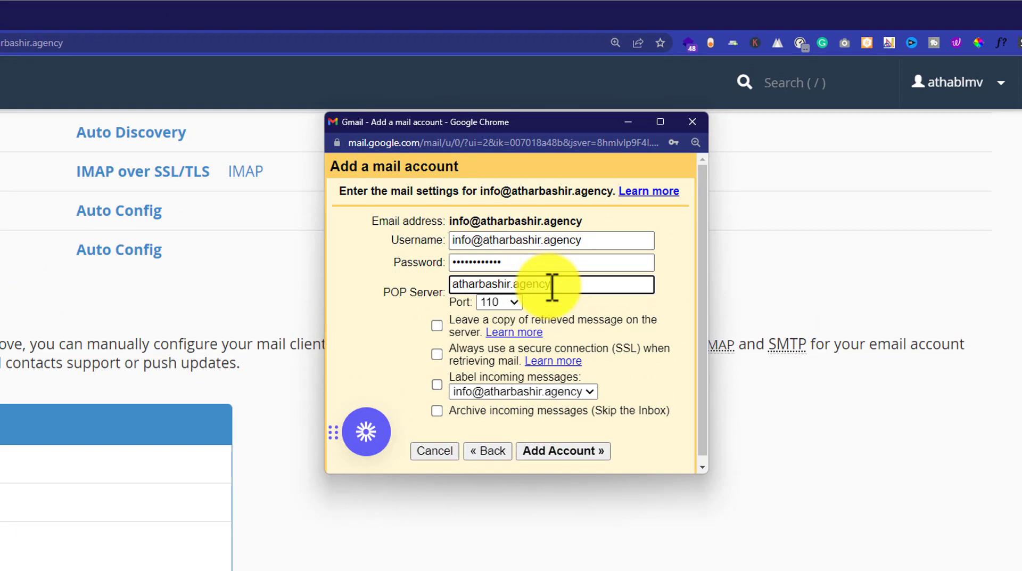
Set port 995, enable SSL and labelling of incoming messages, and add the account.
{"action": "left_click", "coordinate": [509, 303]}
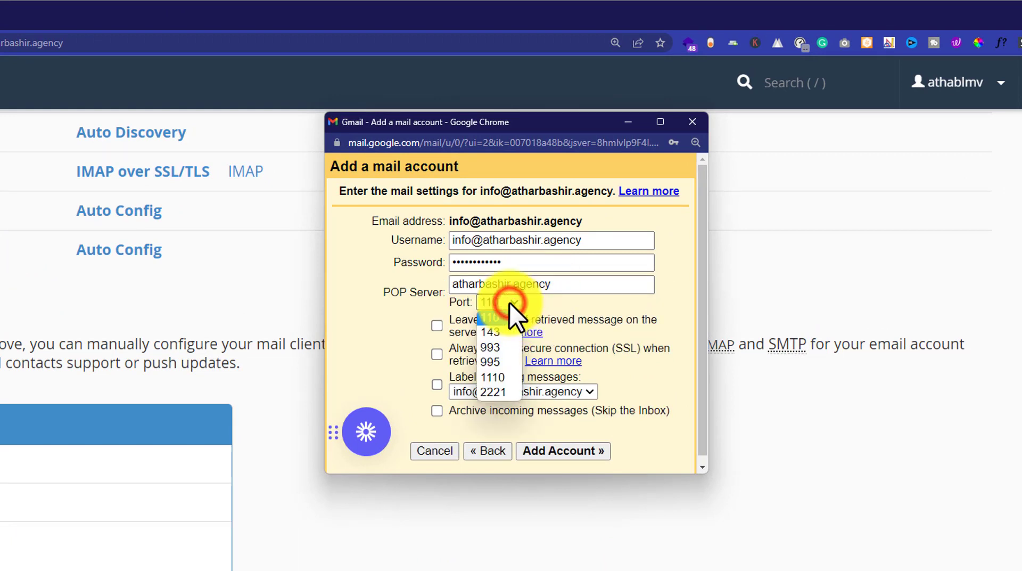
{"action": "left_click", "coordinate": [494, 361]}
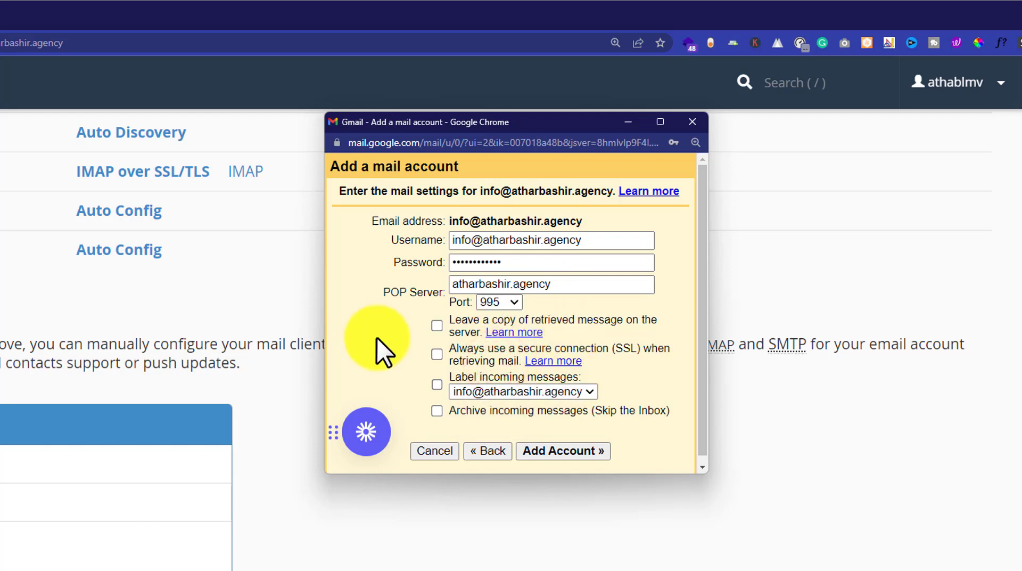
{"action": "left_click", "coordinate": [437, 355]}
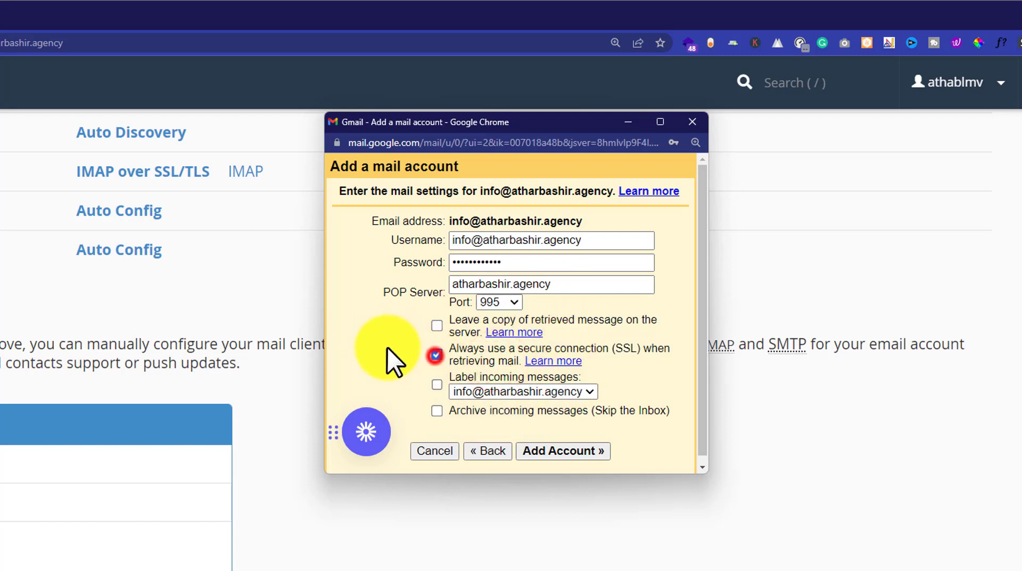
{"action": "left_click", "coordinate": [437, 385]}
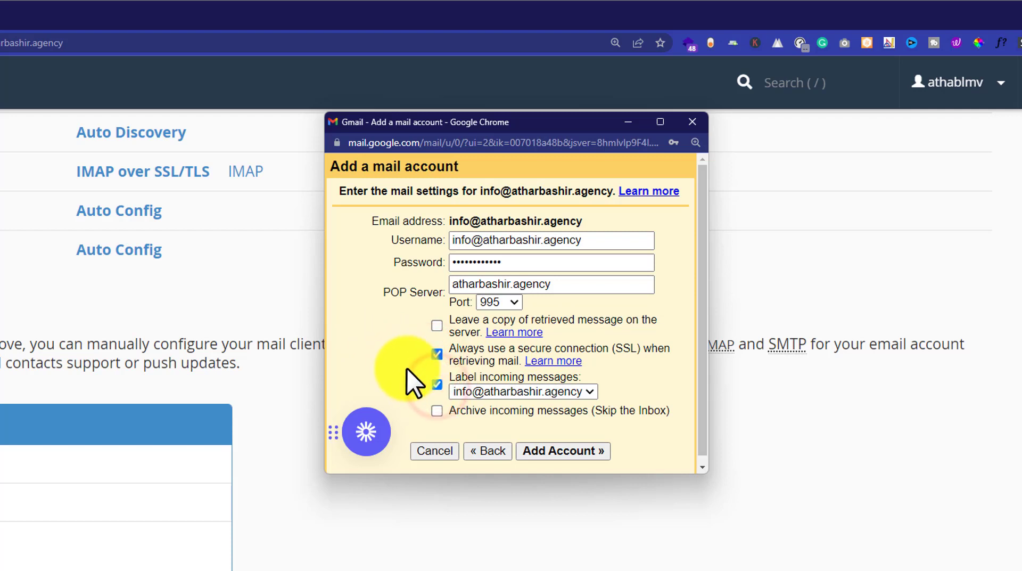
{"action": "left_click", "coordinate": [562, 452]}
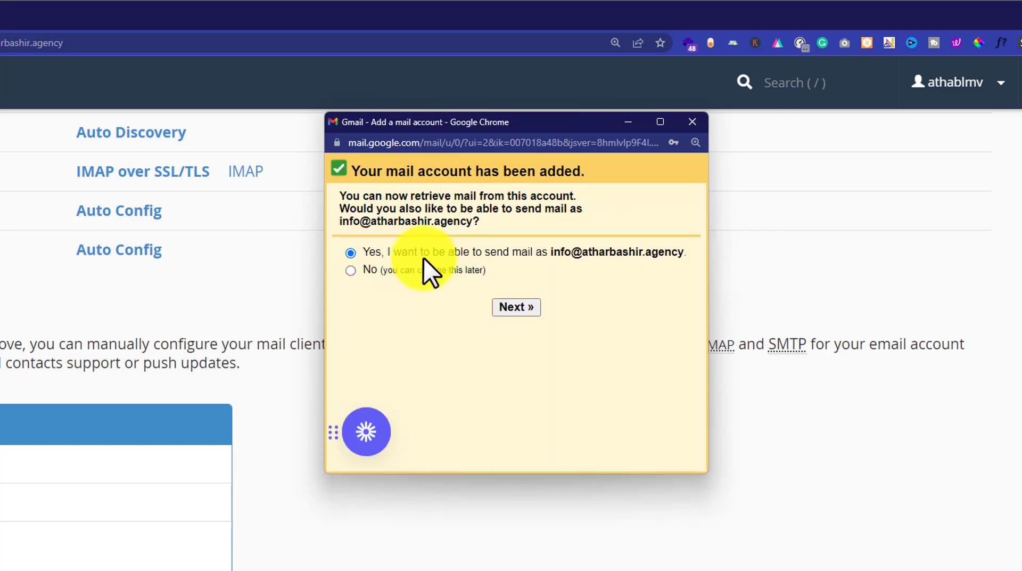
Keep 'Yes, send mail as' selected, correct the sender Name, and proceed to SMTP setup.
{"action": "left_click_drag", "start_coordinate": [553, 252], "coordinate": [693, 254]}
{"action": "left_click", "coordinate": [637, 254]}
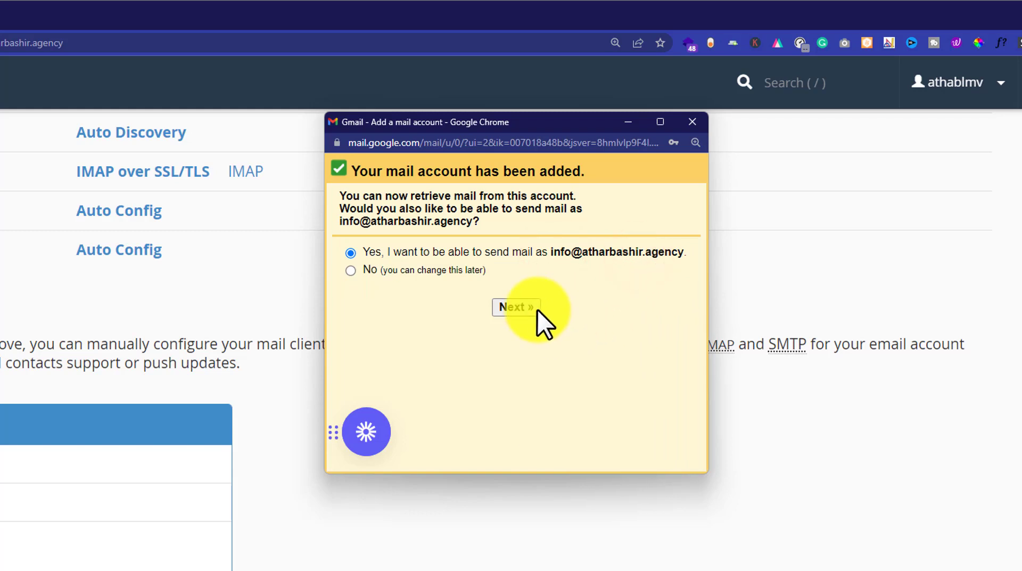
{"action": "left_click", "coordinate": [504, 306]}
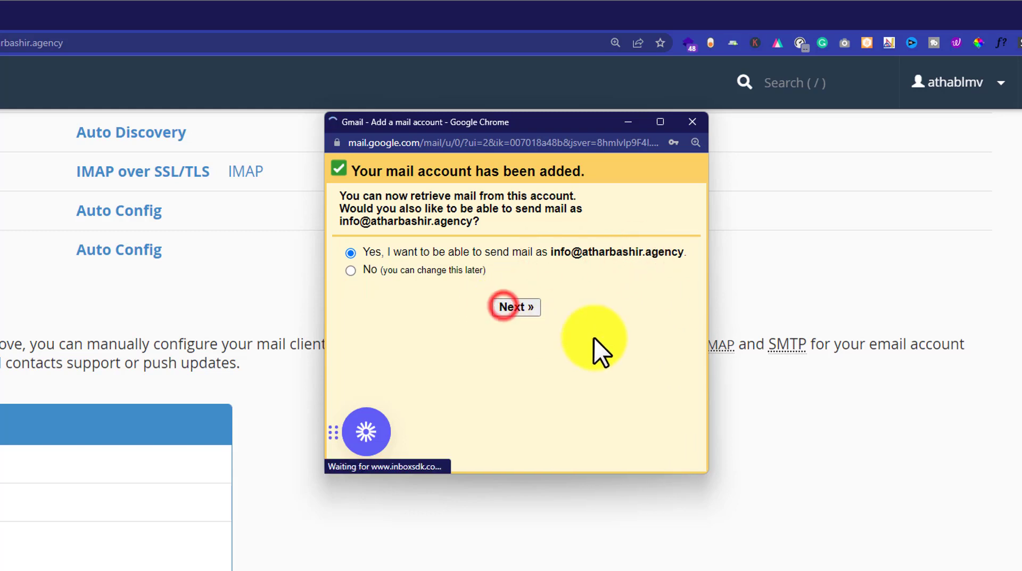
{"action": "double_click", "coordinate": [440, 230]}
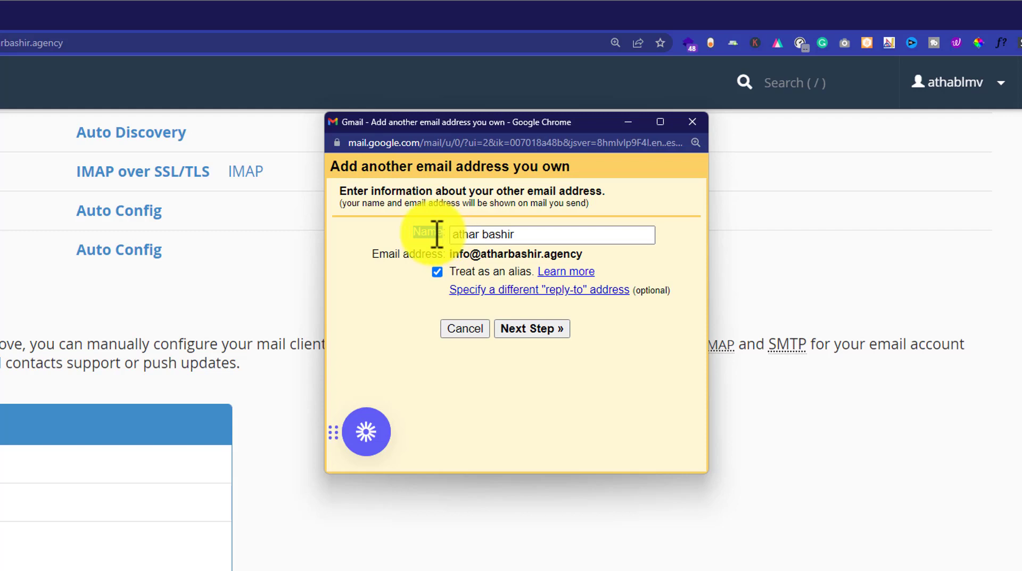
{"action": "left_click", "coordinate": [455, 235]}
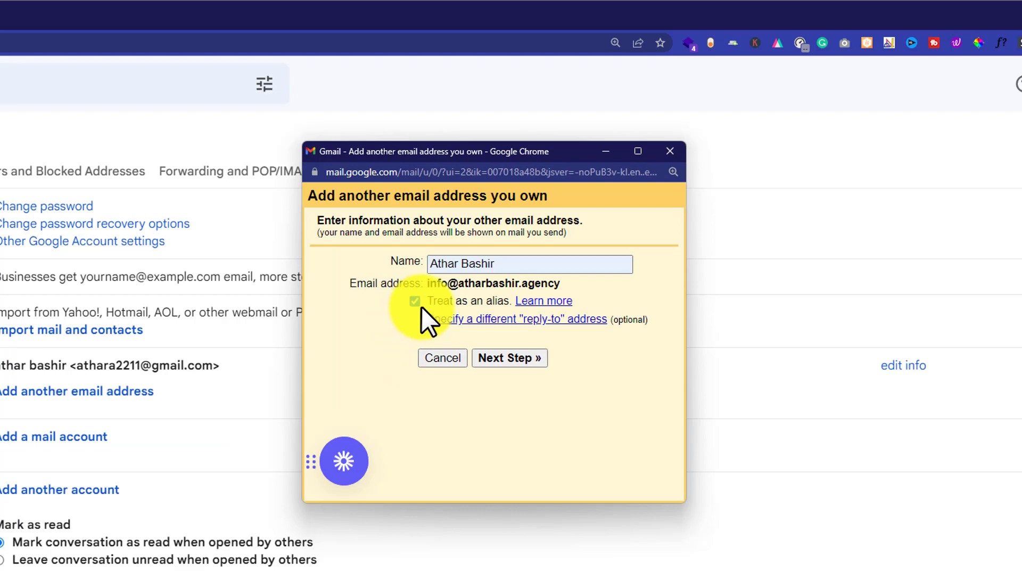
{"action": "left_click", "coordinate": [529, 360]}
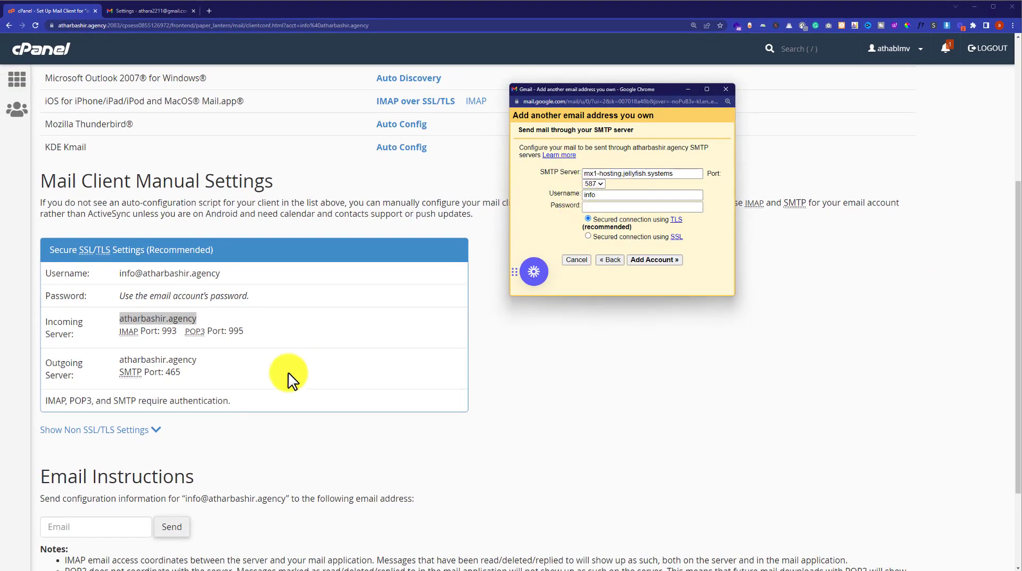
Paste cPanel's outgoing server name into Gmail's SMTP Server field.
{"action": "left_click", "coordinate": [158, 360]}
{"action": "double_click", "coordinate": [158, 360]}
{"action": "key", "text": "ctrl+c"}
{"action": "mouse_move", "coordinate": [618, 565]}
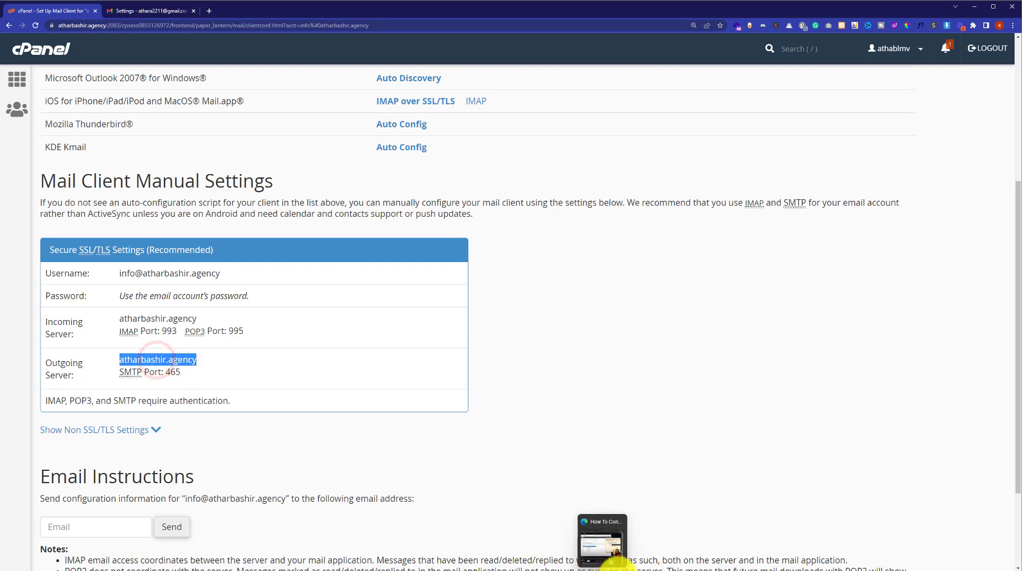
{"action": "left_click", "coordinate": [602, 540]}
{"action": "key", "text": "ctrl+a"}
{"action": "key", "text": "ctrl+v"}
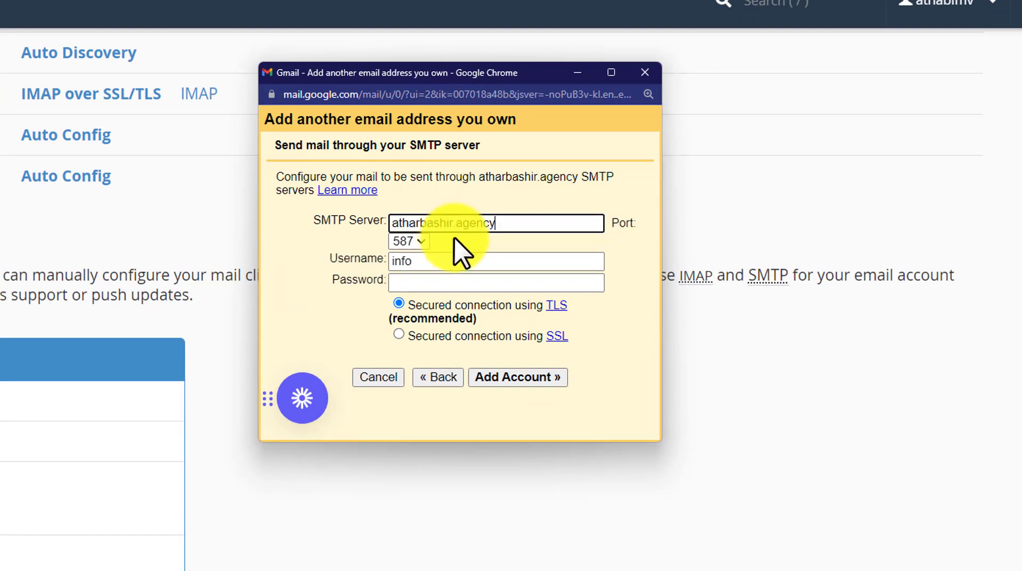
Set the SMTP sending port to 465.
{"action": "left_click", "coordinate": [417, 242]}
{"action": "left_click", "coordinate": [417, 271]}
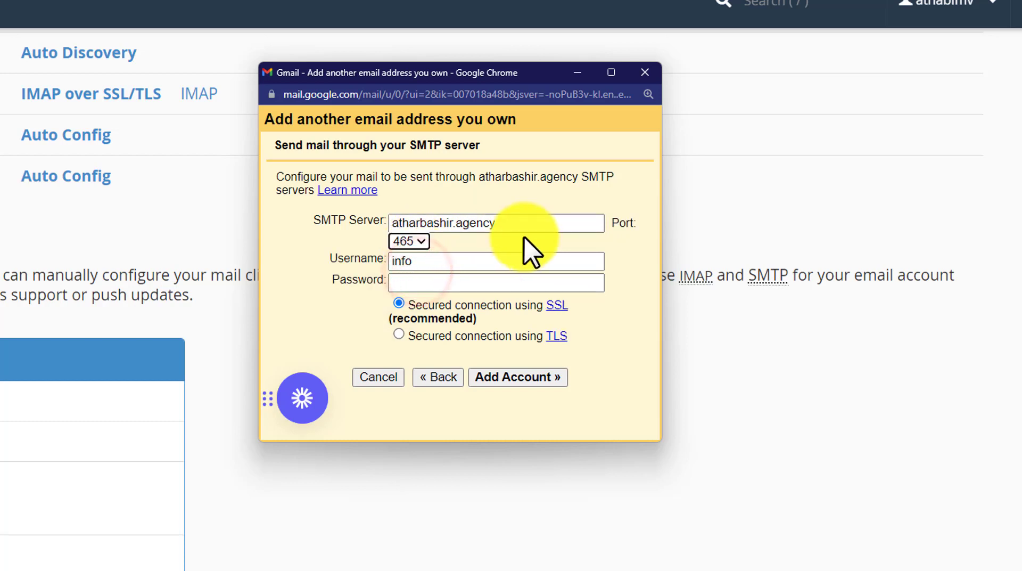
{"action": "left_click_drag", "start_coordinate": [331, 279], "coordinate": [390, 288]}
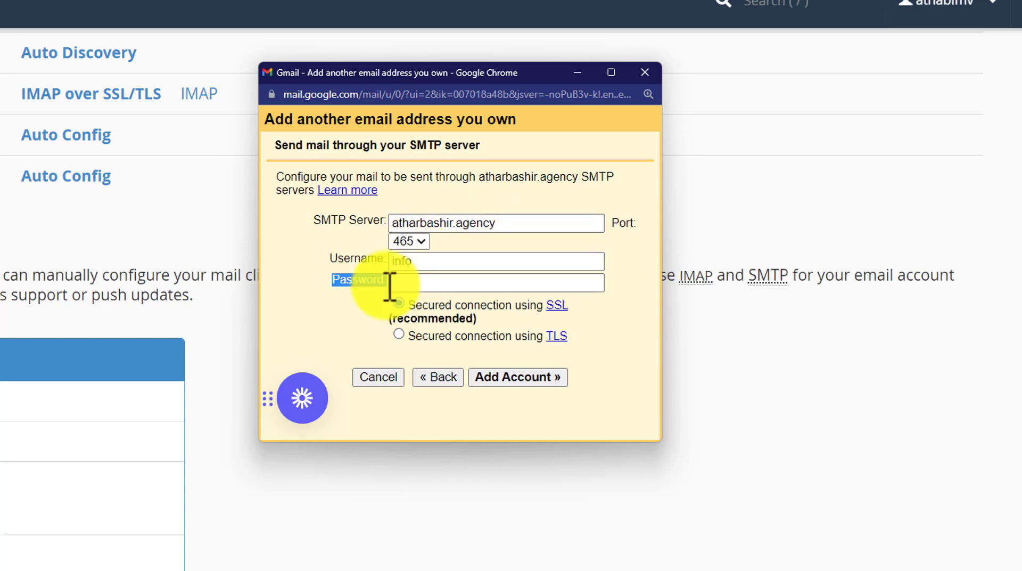
{"action": "left_click", "coordinate": [372, 296]}
Enter the full info address and its password, keep SSL, and submit the SMTP settings.
{"action": "left_click", "coordinate": [433, 260]}
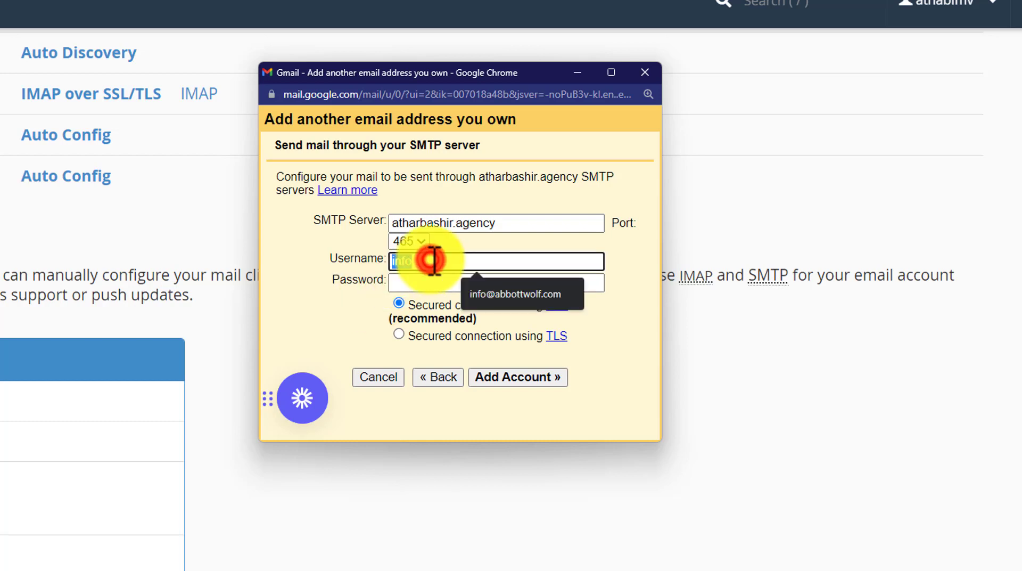
{"action": "key", "text": "Down"}
{"action": "key", "text": "Return"}
{"action": "left_click", "coordinate": [474, 283]}
{"action": "key", "text": "ctrl+v"}
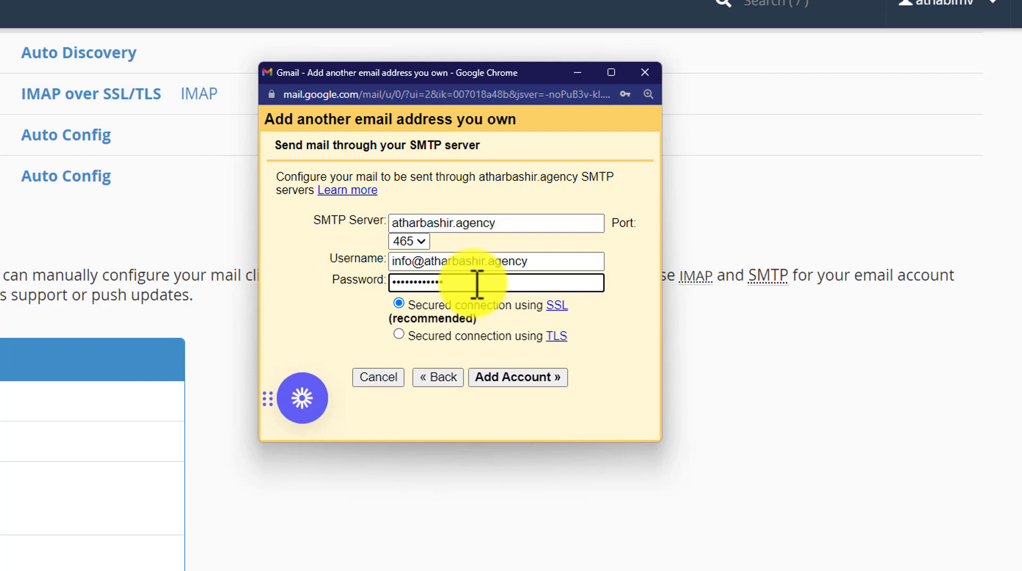
{"action": "left_click", "coordinate": [404, 304]}
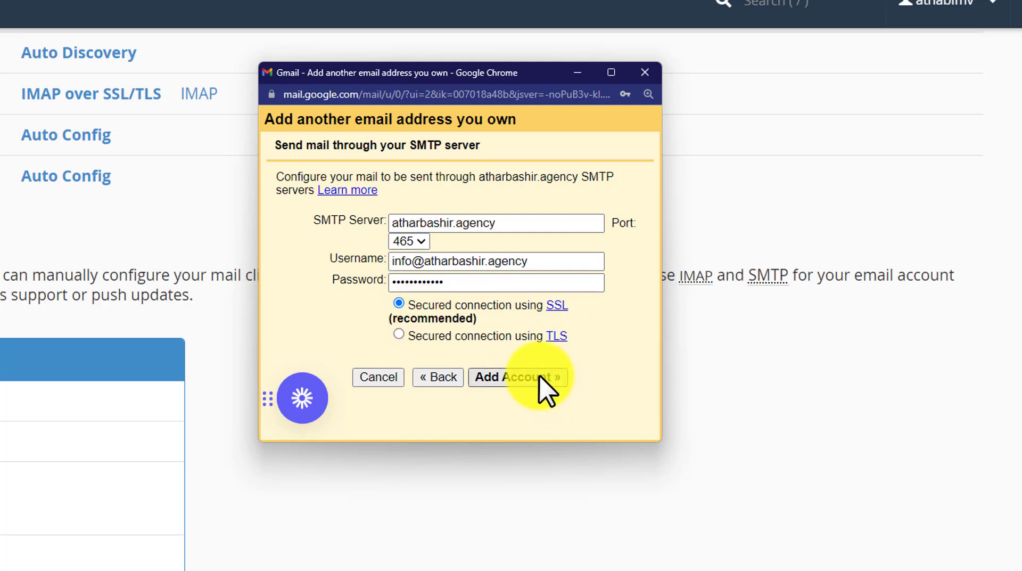
{"action": "left_click", "coordinate": [516, 376]}
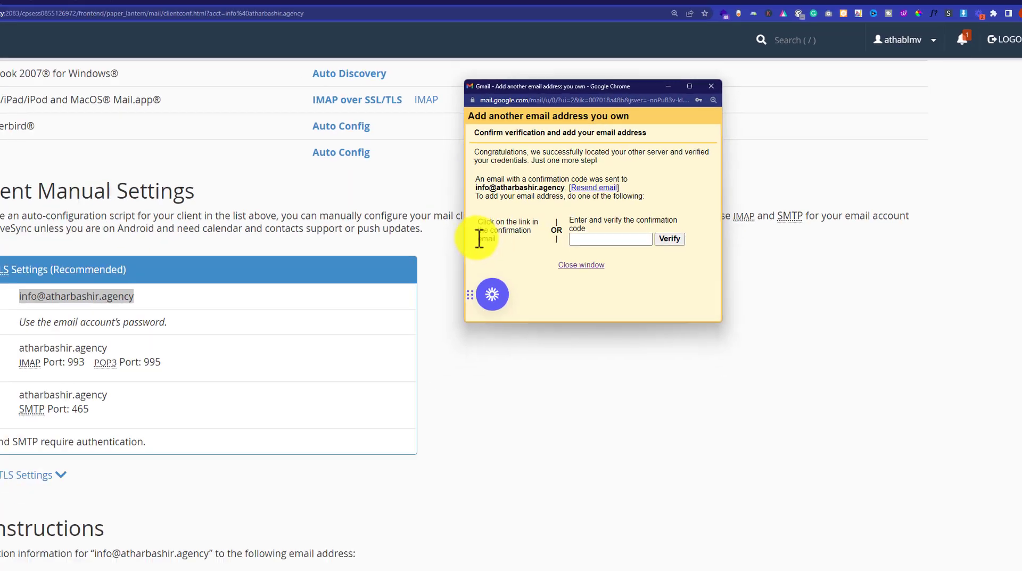
Open cPanel Home in a new tab and go to Email Accounts again.
{"action": "middle_click", "coordinate": [58, 50]}
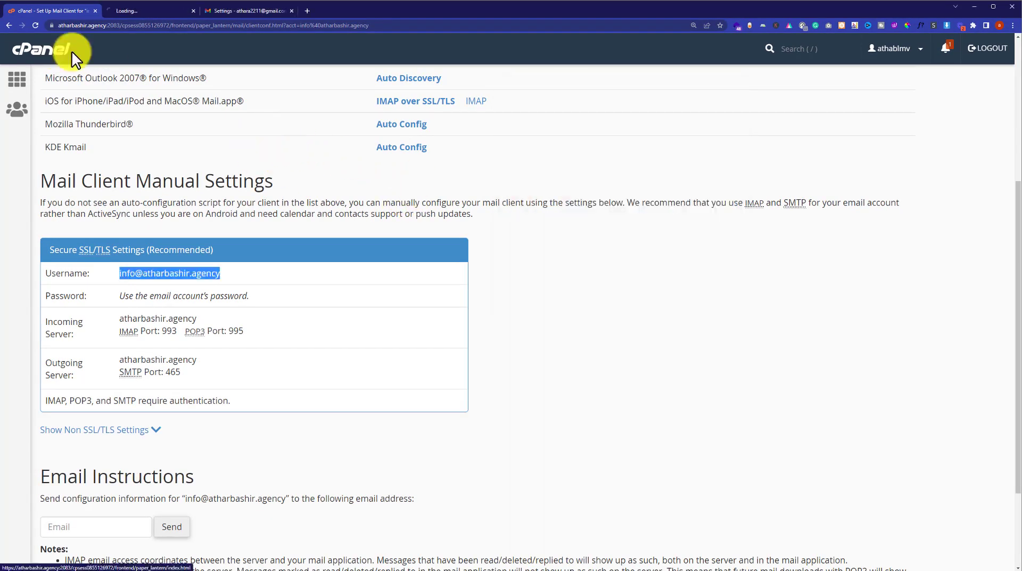
{"action": "left_click", "coordinate": [141, 12]}
{"action": "scroll", "coordinate": [359, 165], "scroll_direction": "down", "scroll_amount": 7}
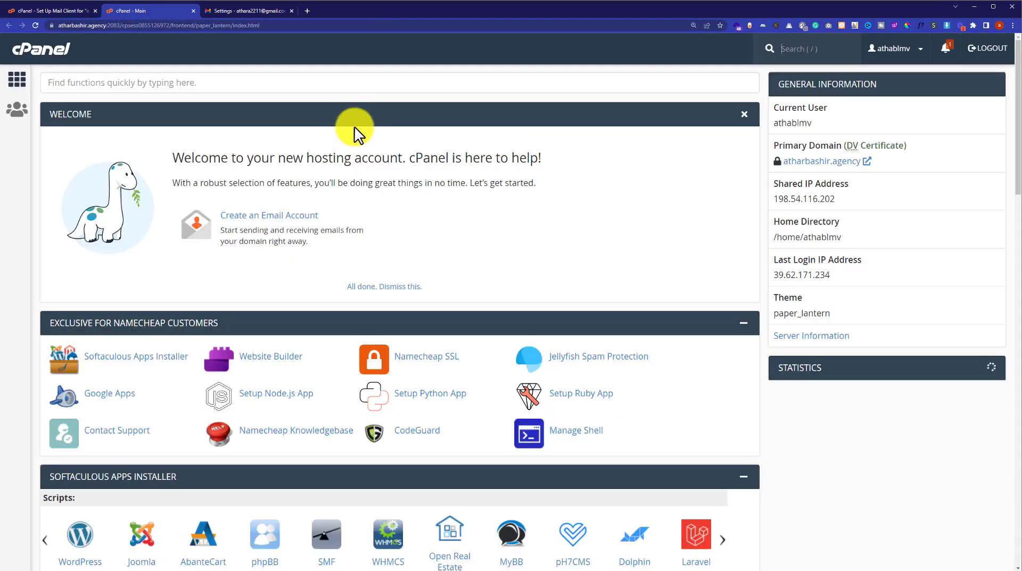
{"action": "scroll", "coordinate": [365, 171], "scroll_direction": "down", "scroll_amount": 5}
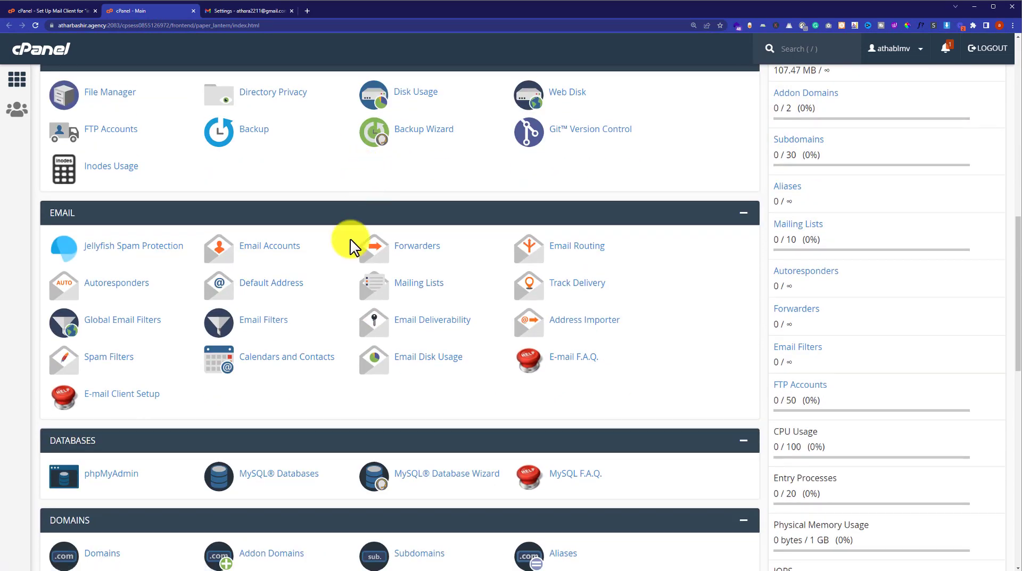
{"action": "left_click", "coordinate": [262, 245]}
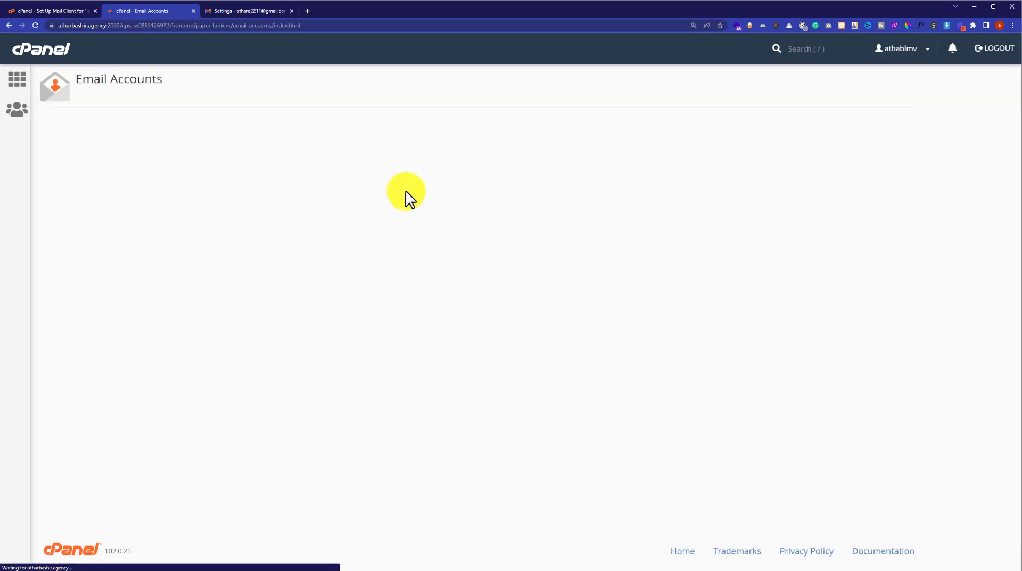
Open the info mailbox in Roundcube and copy the code from the Gmail Confirmation message.
{"action": "left_click", "coordinate": [732, 314]}
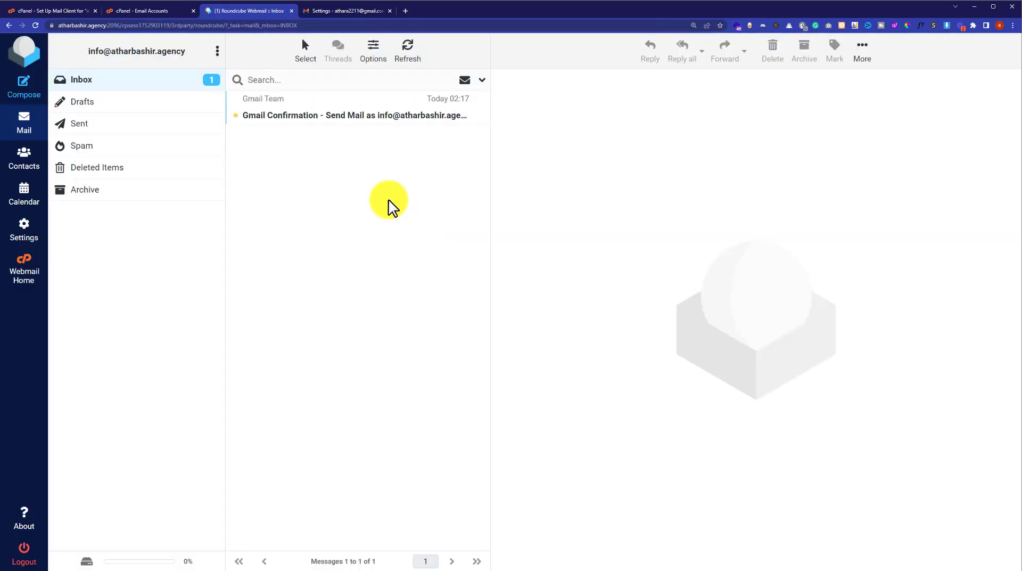
{"action": "left_click", "coordinate": [361, 114]}
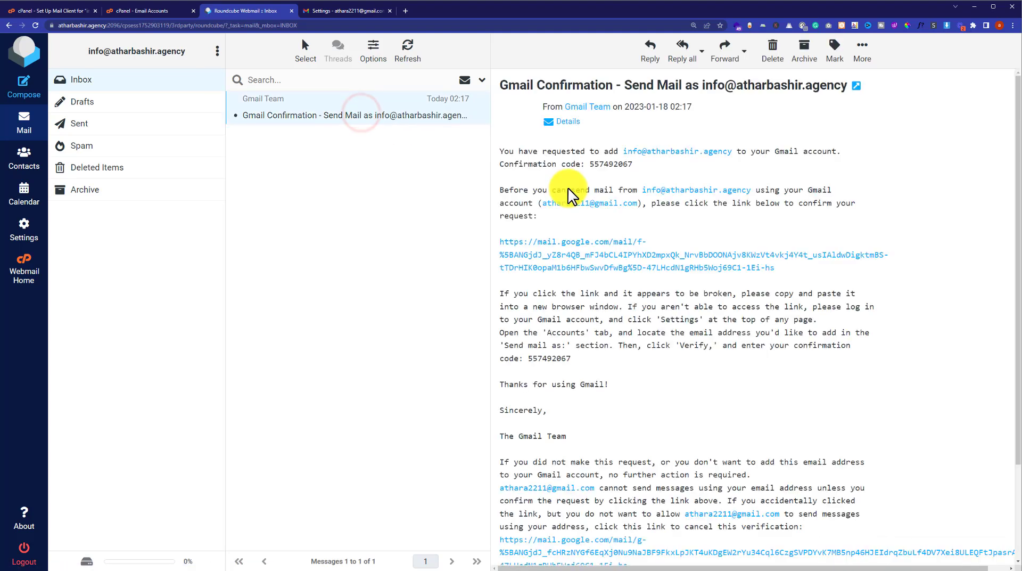
{"action": "left_click_drag", "start_coordinate": [528, 358], "coordinate": [592, 369]}
{"action": "key", "text": "ctrl+c"}
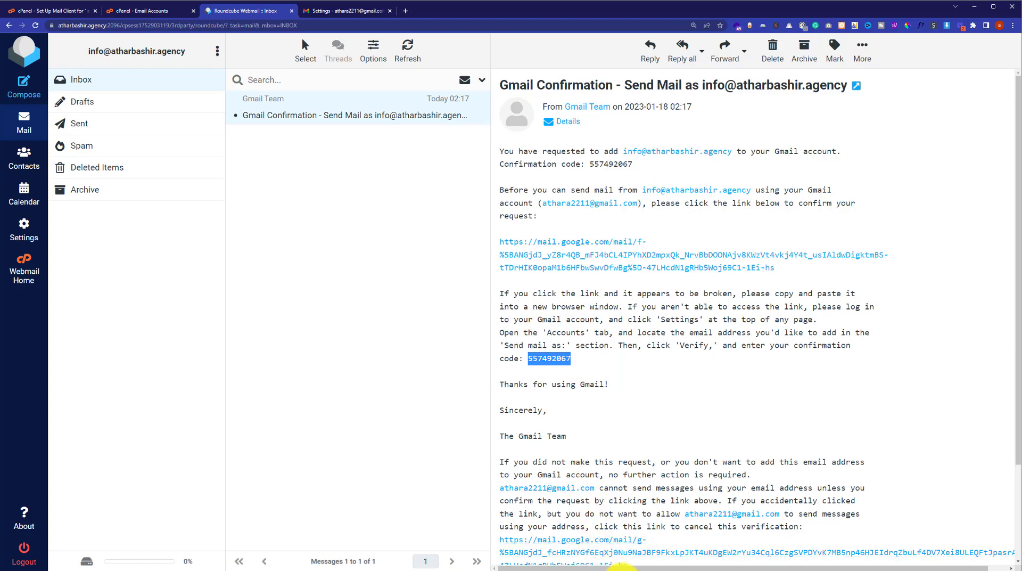
Paste the confirmation code into Gmail's verification popup and verify the send-as address.
{"action": "left_click", "coordinate": [611, 540]}
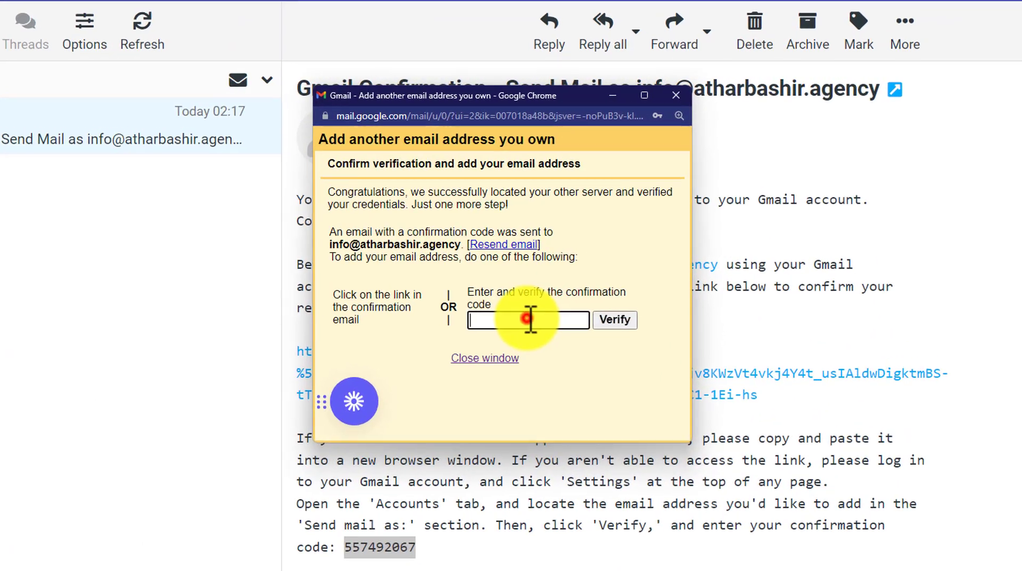
{"action": "key", "text": "ctrl+v"}
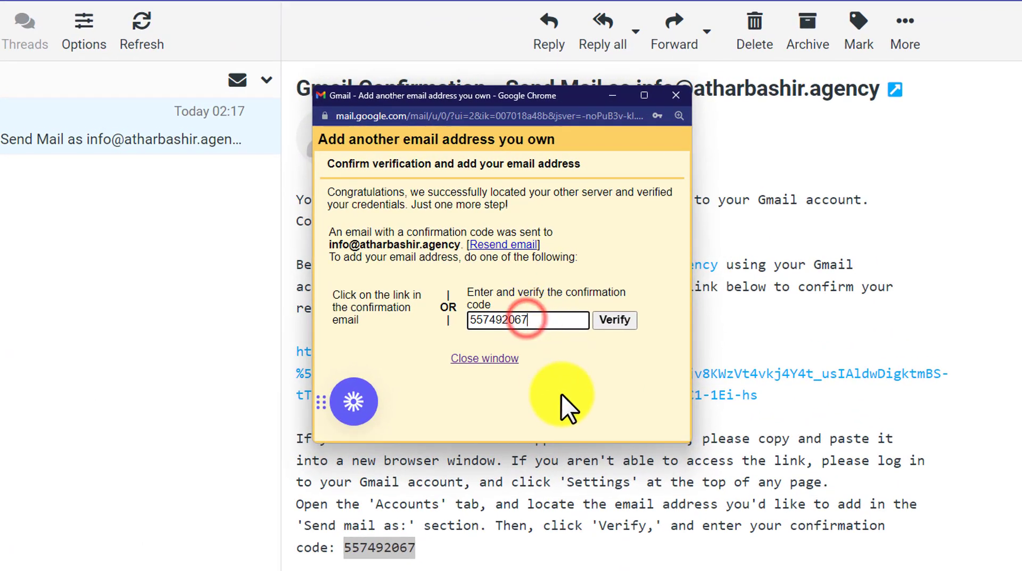
{"action": "left_click", "coordinate": [613, 320]}
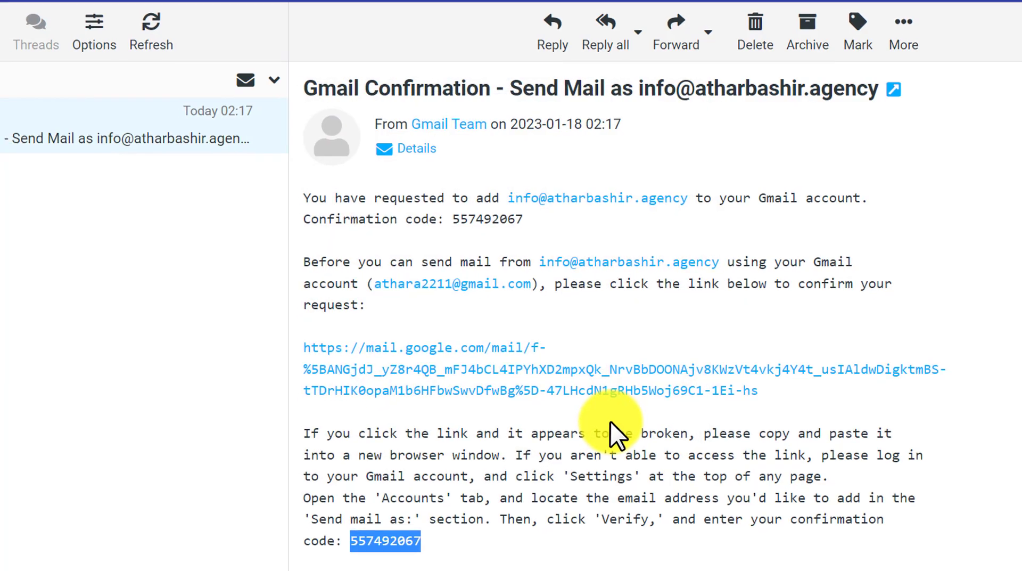
{"action": "left_click", "coordinate": [347, 11]}
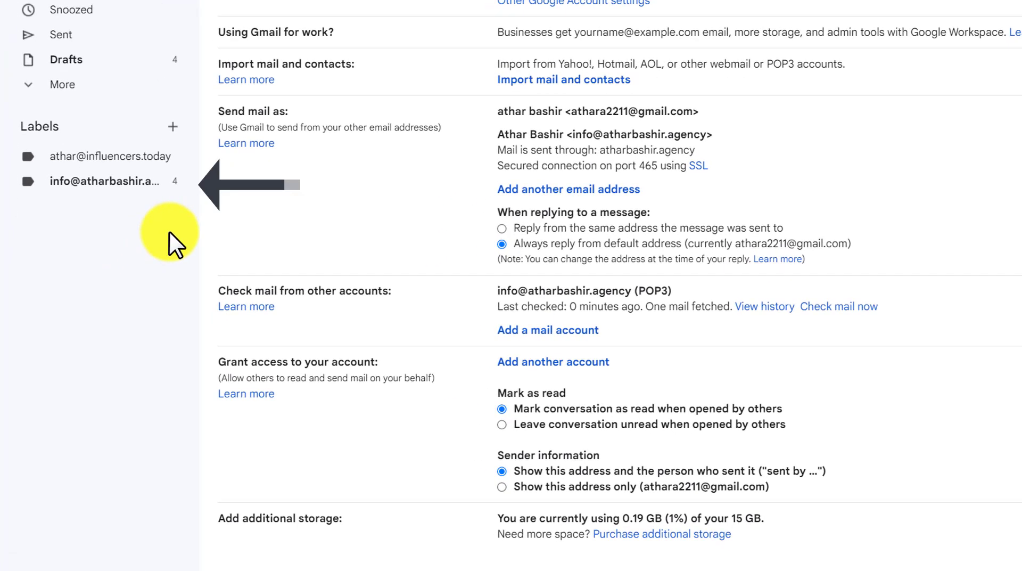
Show the five imported messages under the info address label, including the Gmail Confirmation email.
{"action": "left_click", "coordinate": [97, 181]}
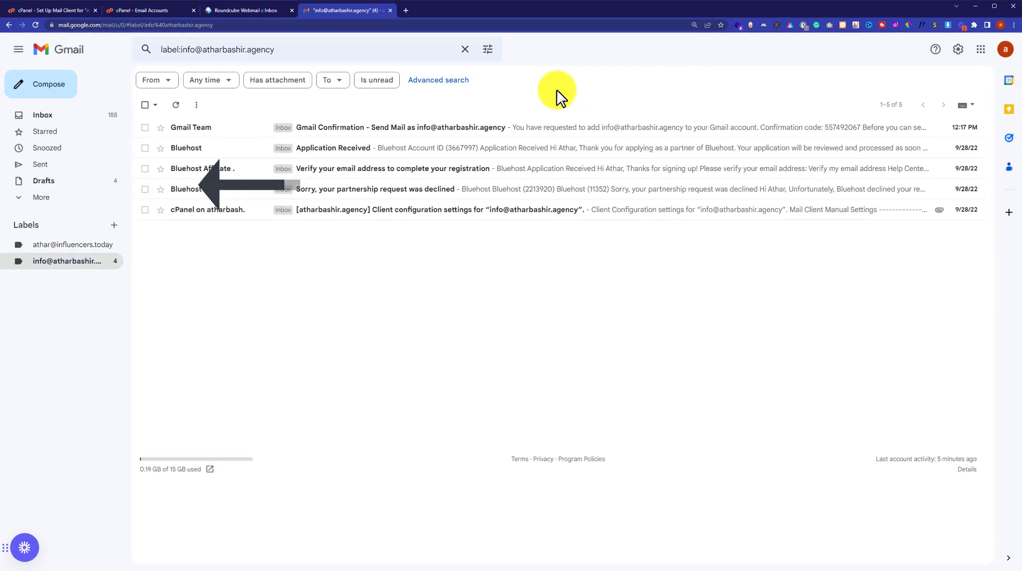